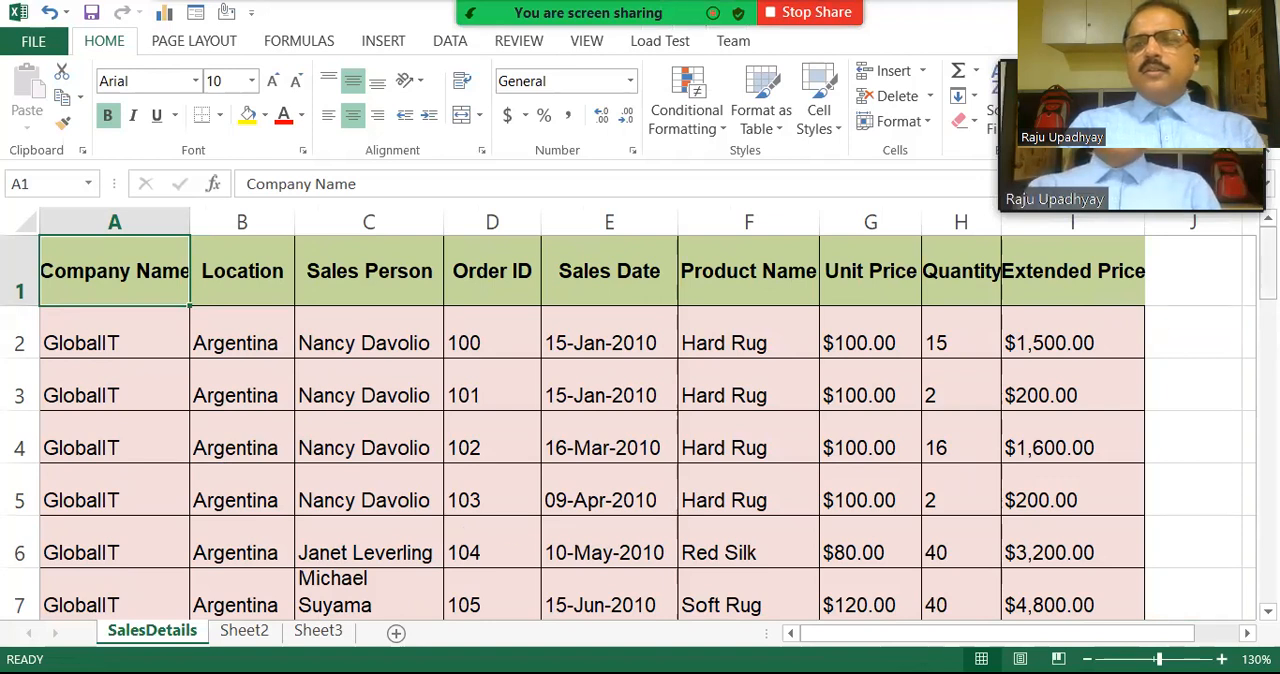
Create a PivotTable on a new worksheet from the SalesDetails data in A1:I35.
mouse_move(1268, 270)
left_mouse_down()
mouse_move(1268, 508)
mouse_move(1268, 266)
left_mouse_up()
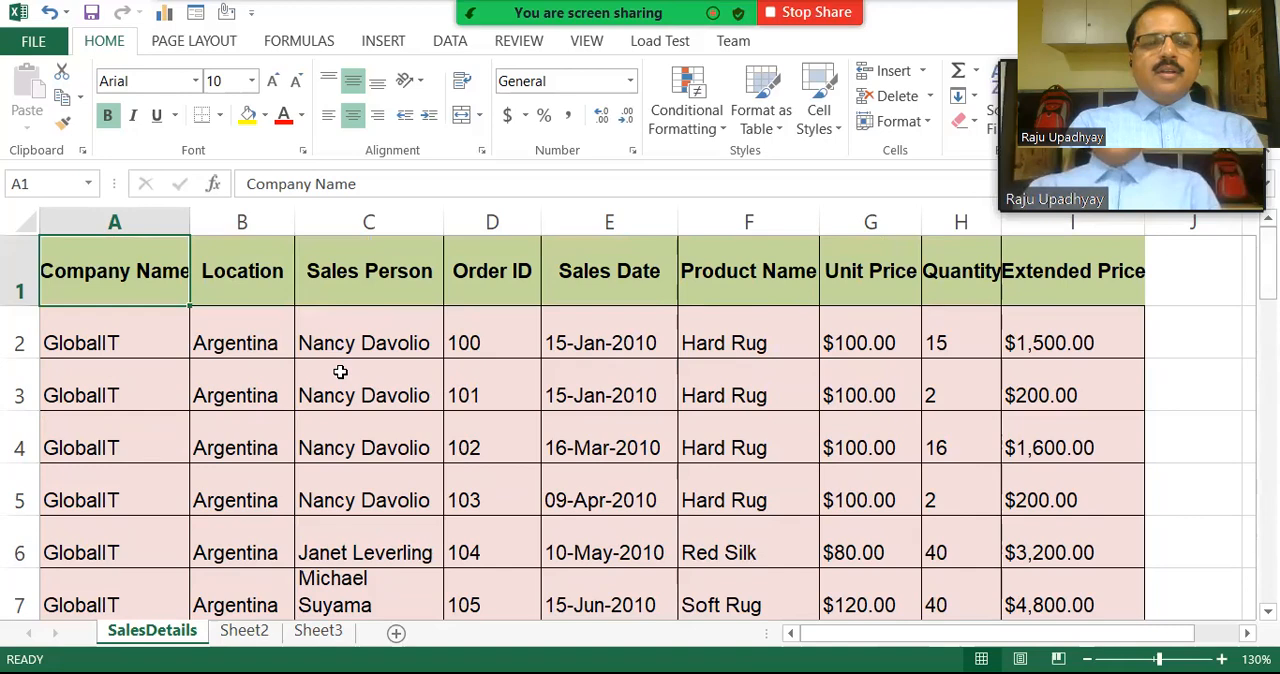
left_click(68, 343)
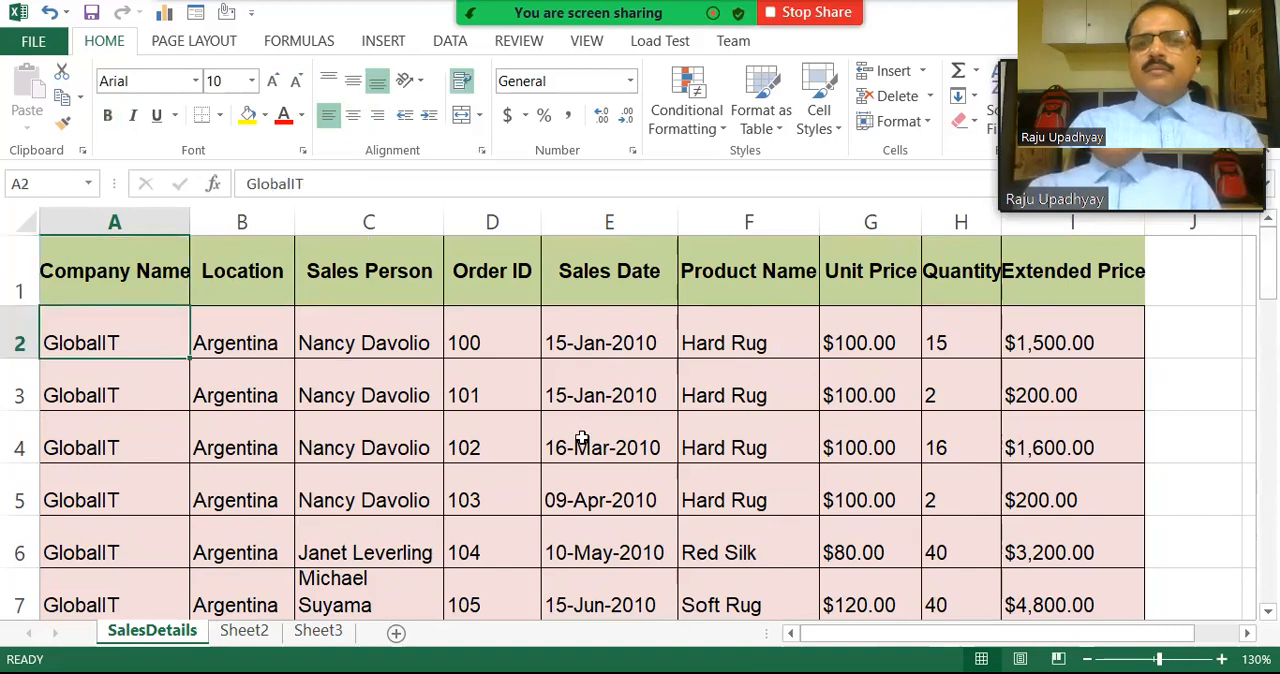
left_click_drag(1267, 265, 1267, 546)
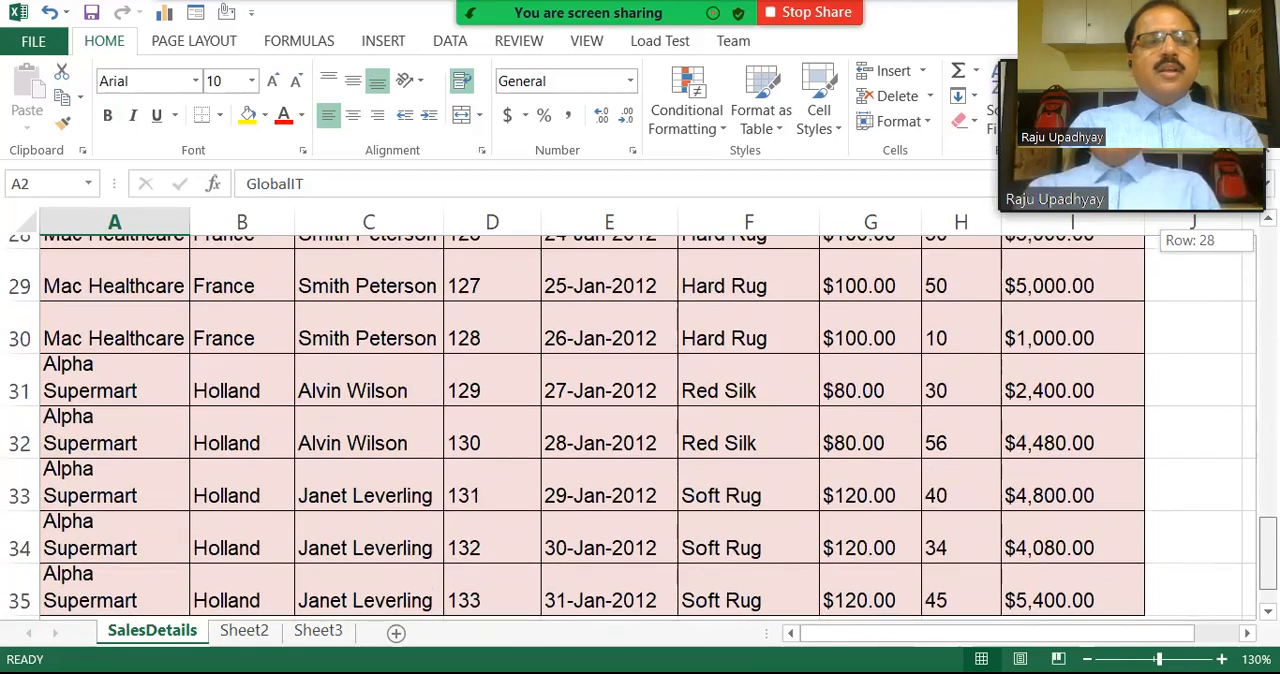
left_click_drag(1267, 546, 1224, 225)
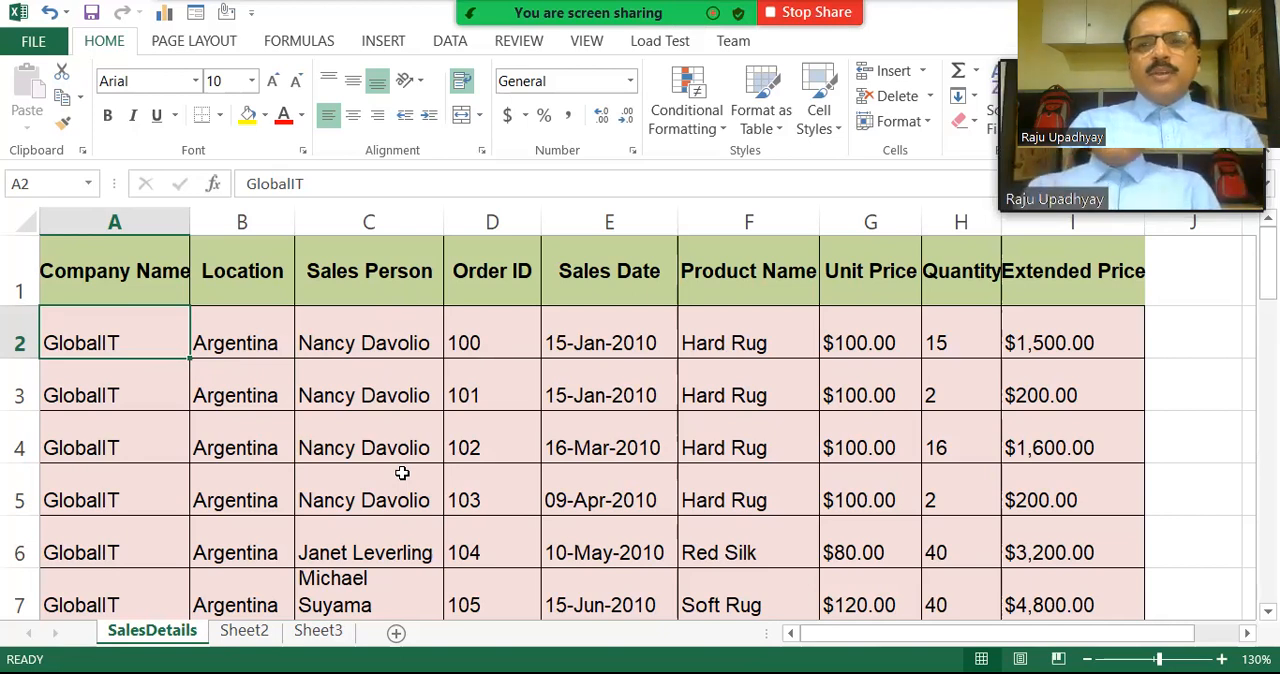
left_click(399, 46)
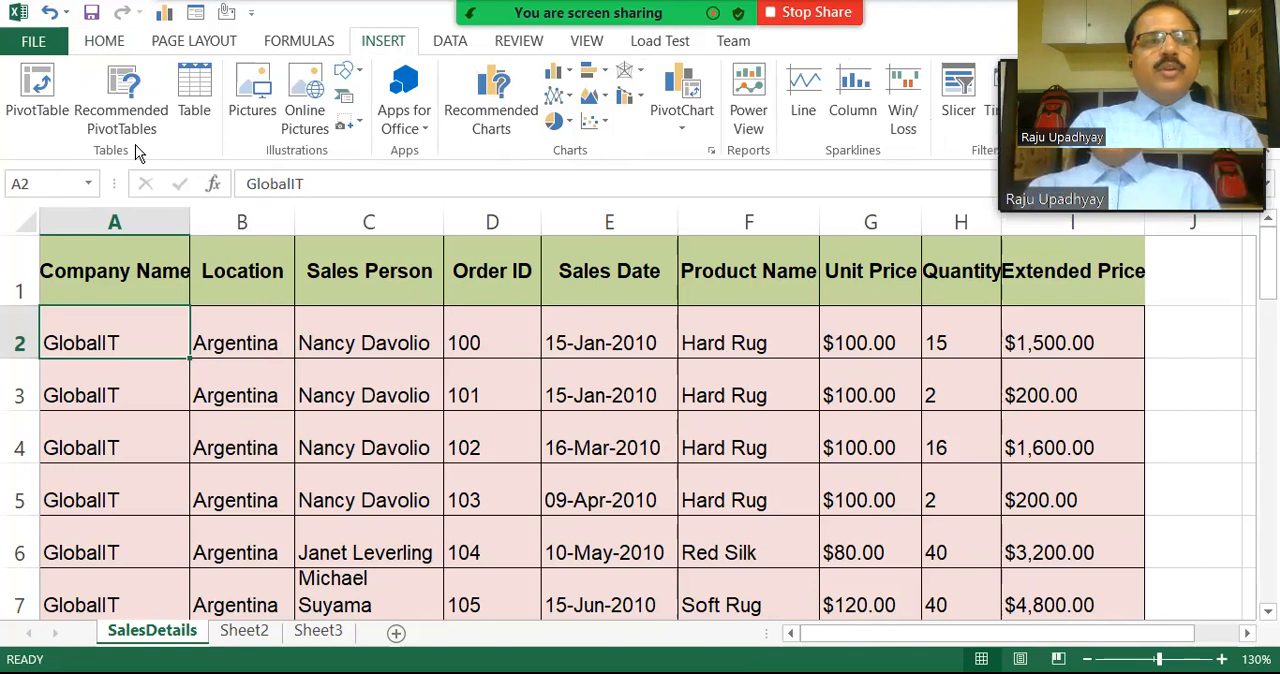
left_click(37, 88)
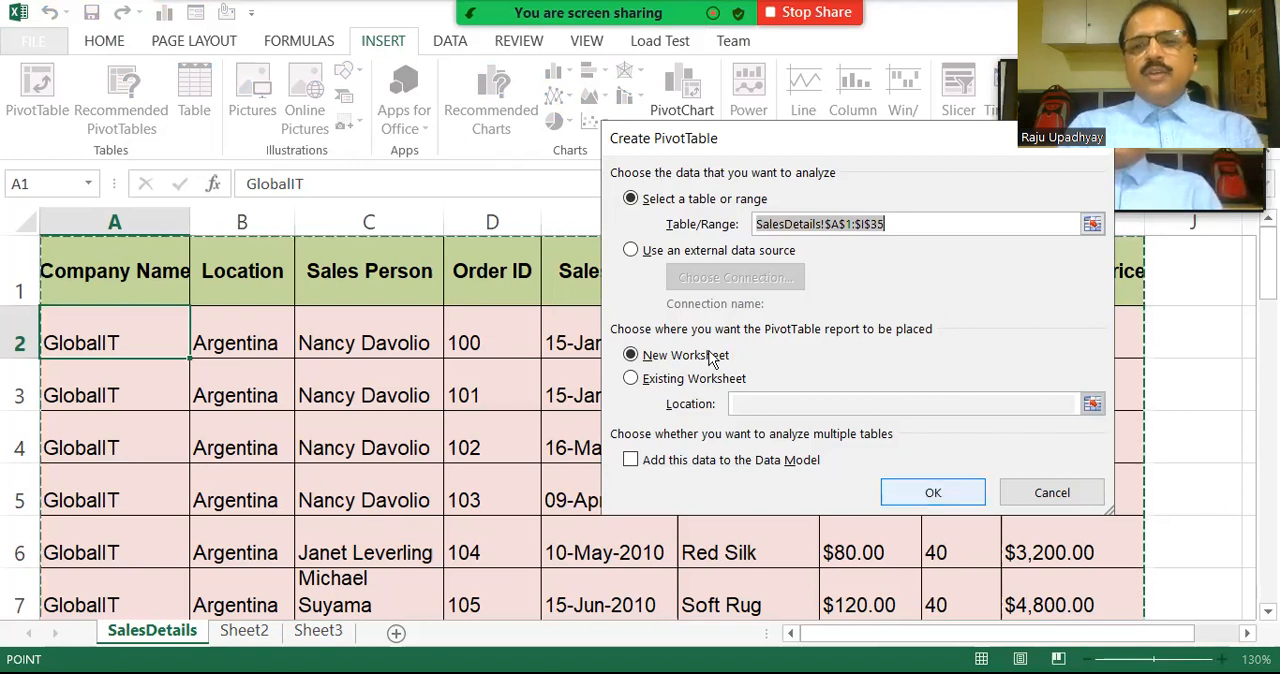
key("Return")
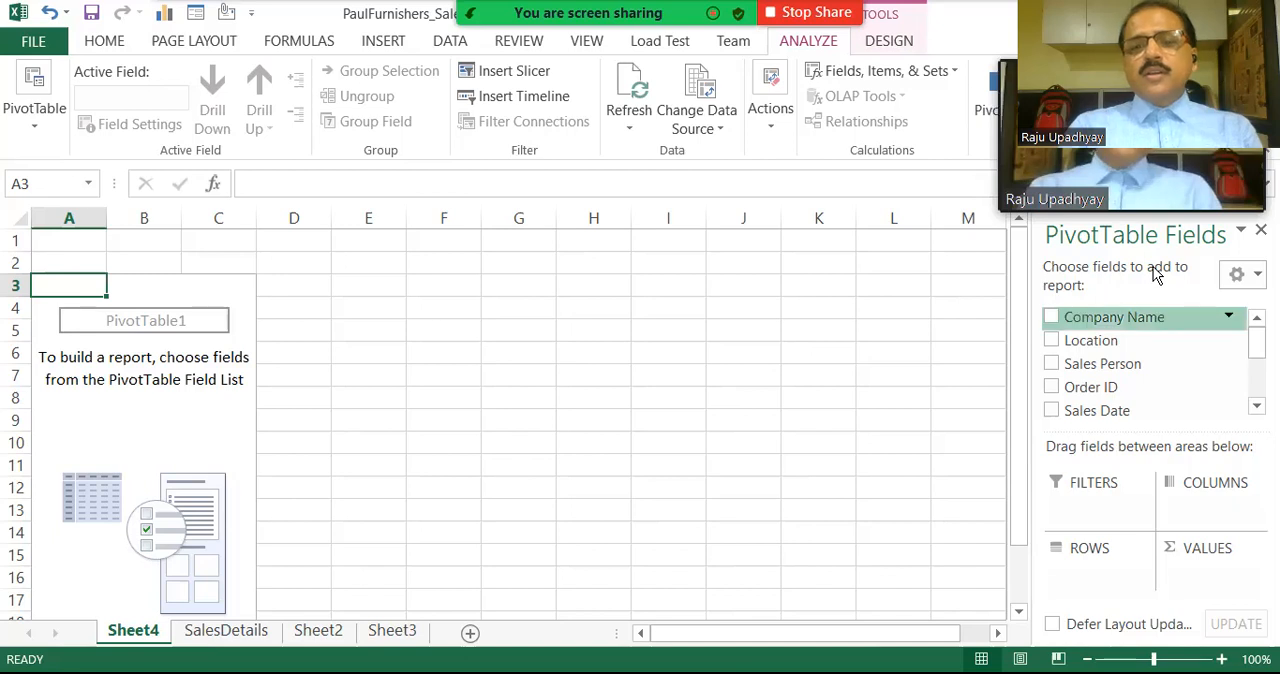
Check the SalesDetails source data, then add the Product Name field to the PivotTable's columns on Sheet4.
left_click(249, 636)
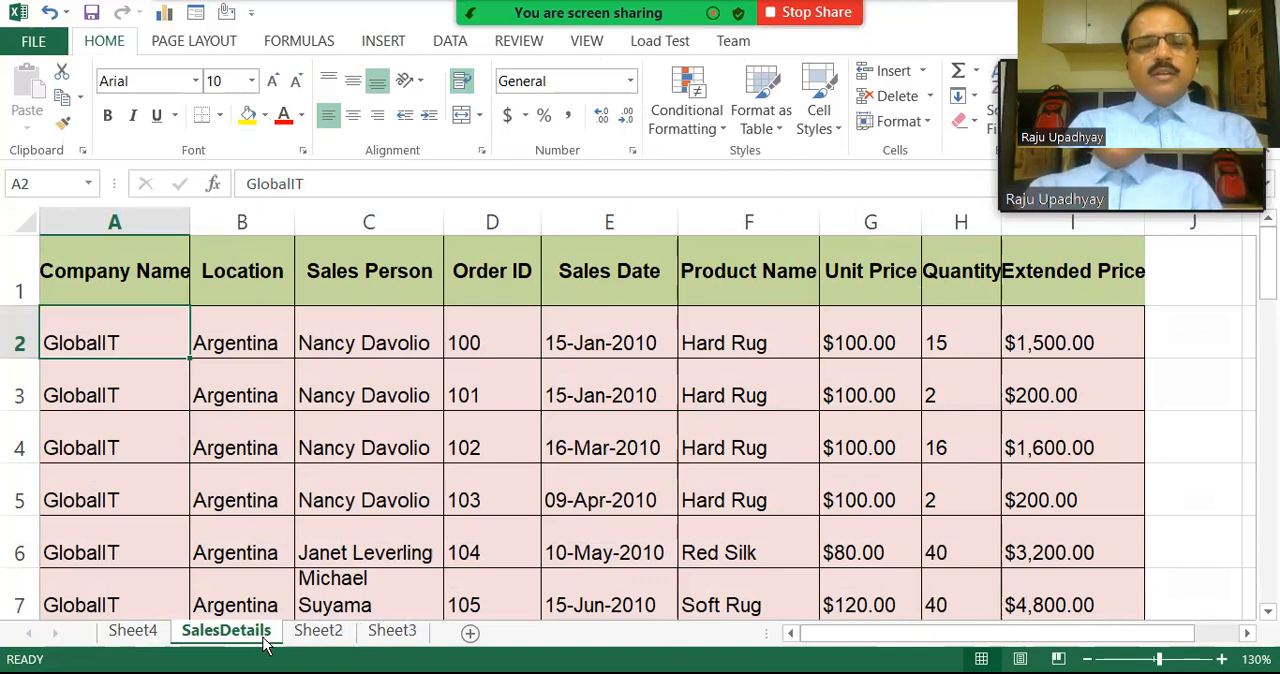
left_click(150, 632)
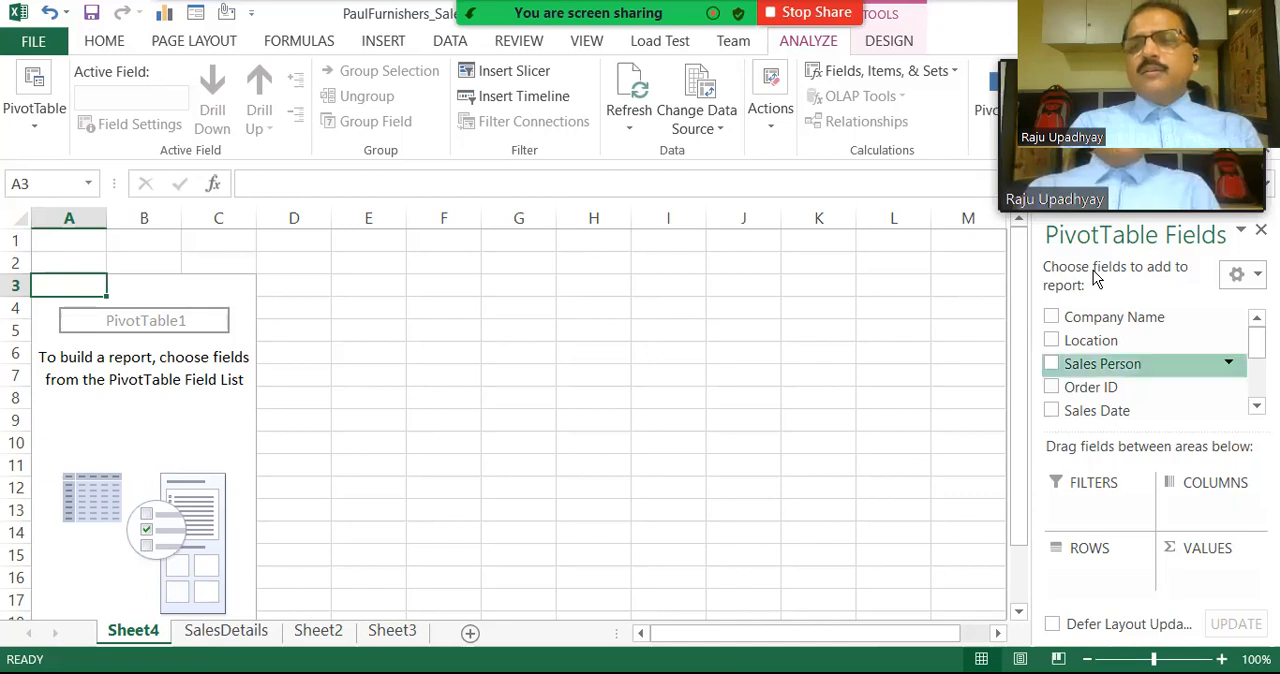
left_click_drag(1257, 343, 1257, 371)
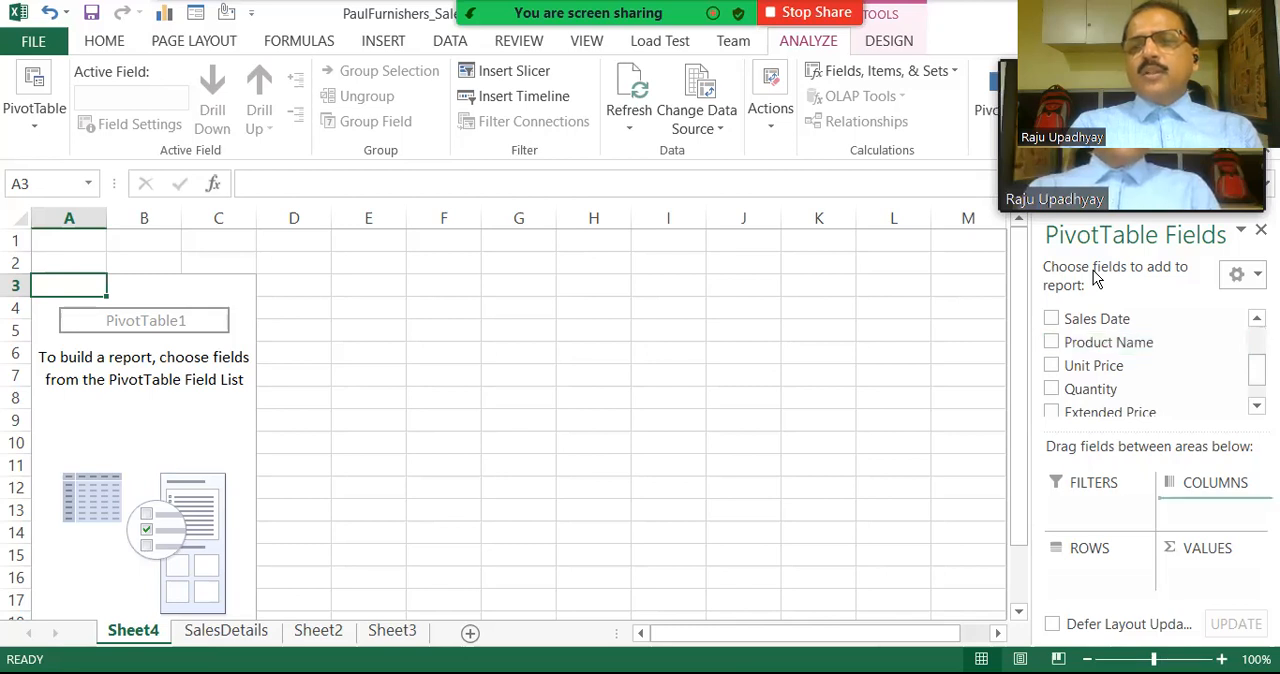
left_click_drag(1108, 342, 1214, 508)
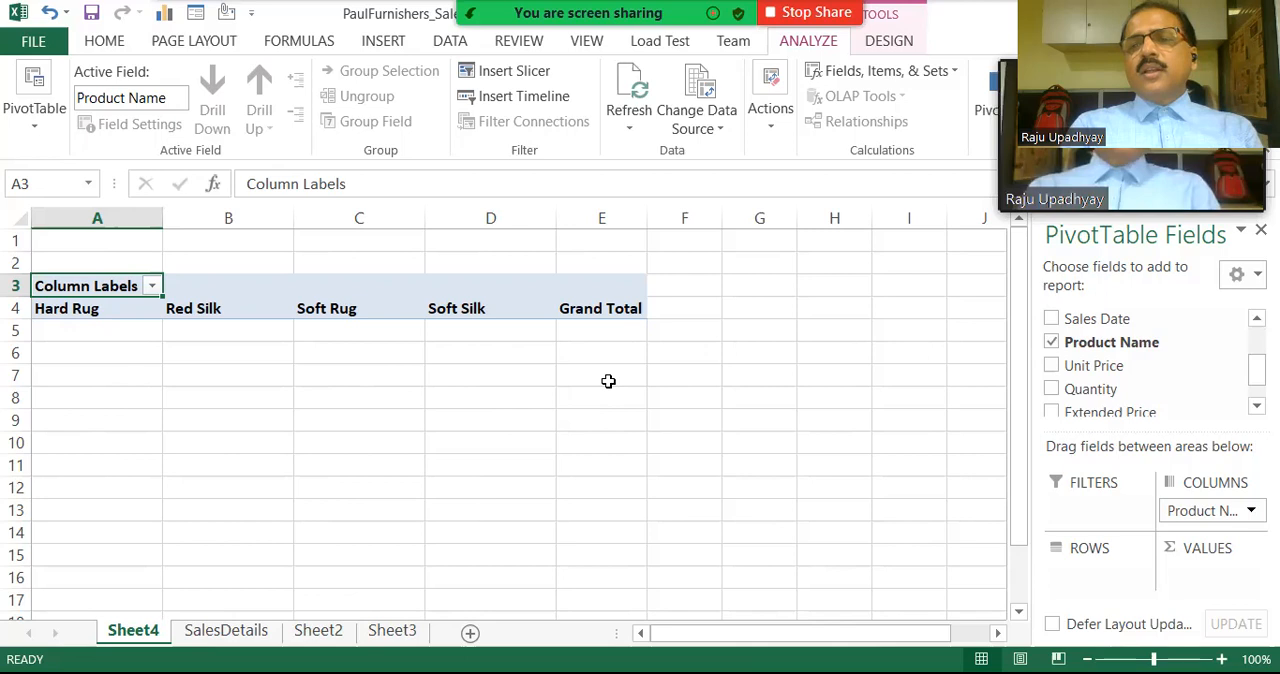
Add Company Name to the PivotTable's rows and Extended Price to its values as a sum.
left_click(1257, 406)
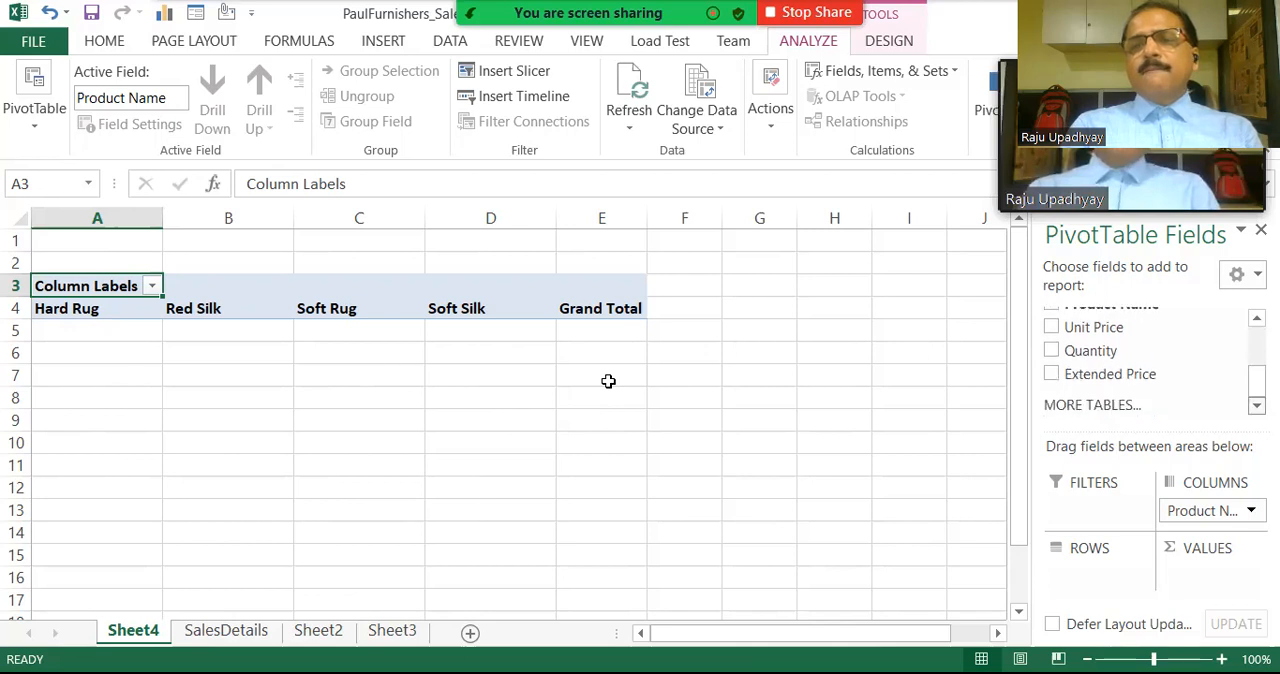
left_click_drag(1257, 381, 1257, 341)
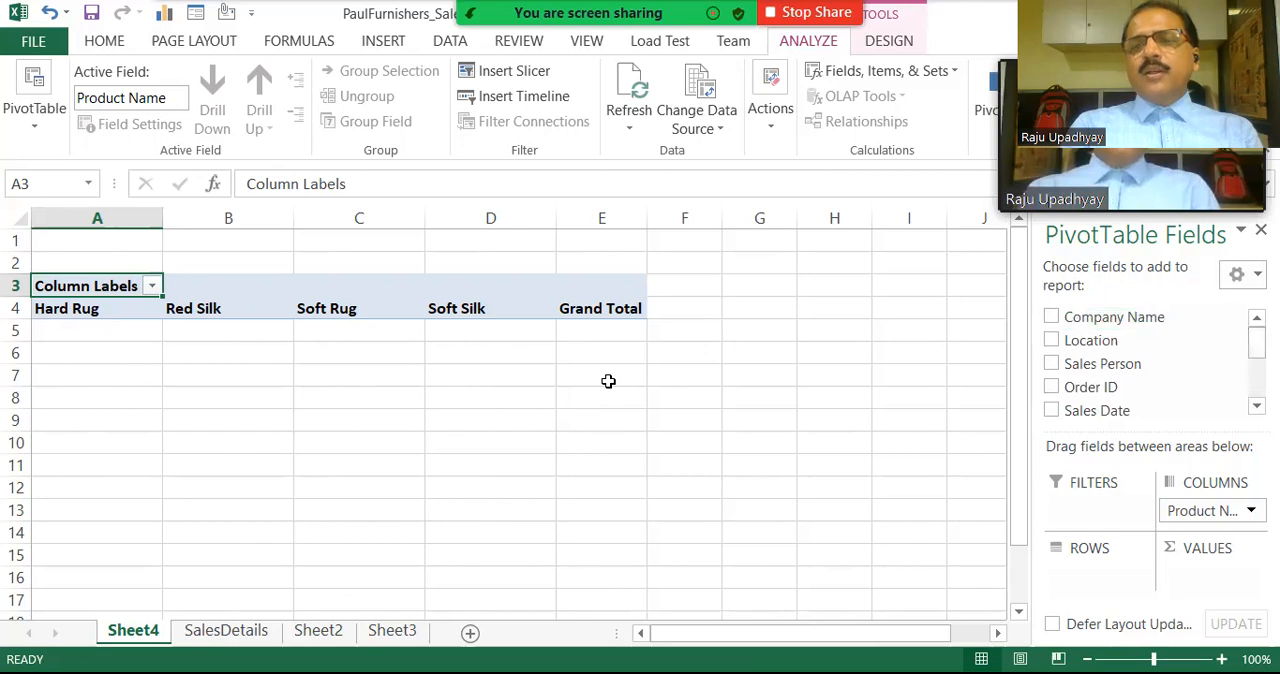
left_click_drag(1114, 317, 1100, 576)
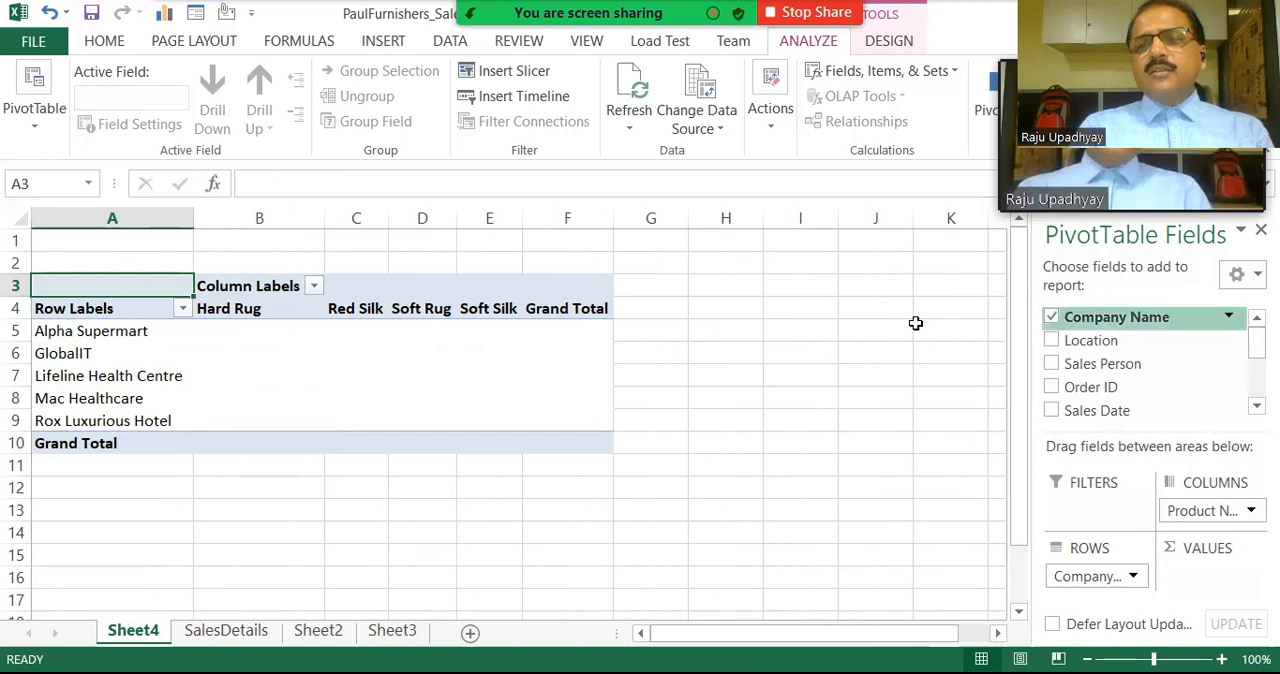
scroll(1150, 360, "down", 3)
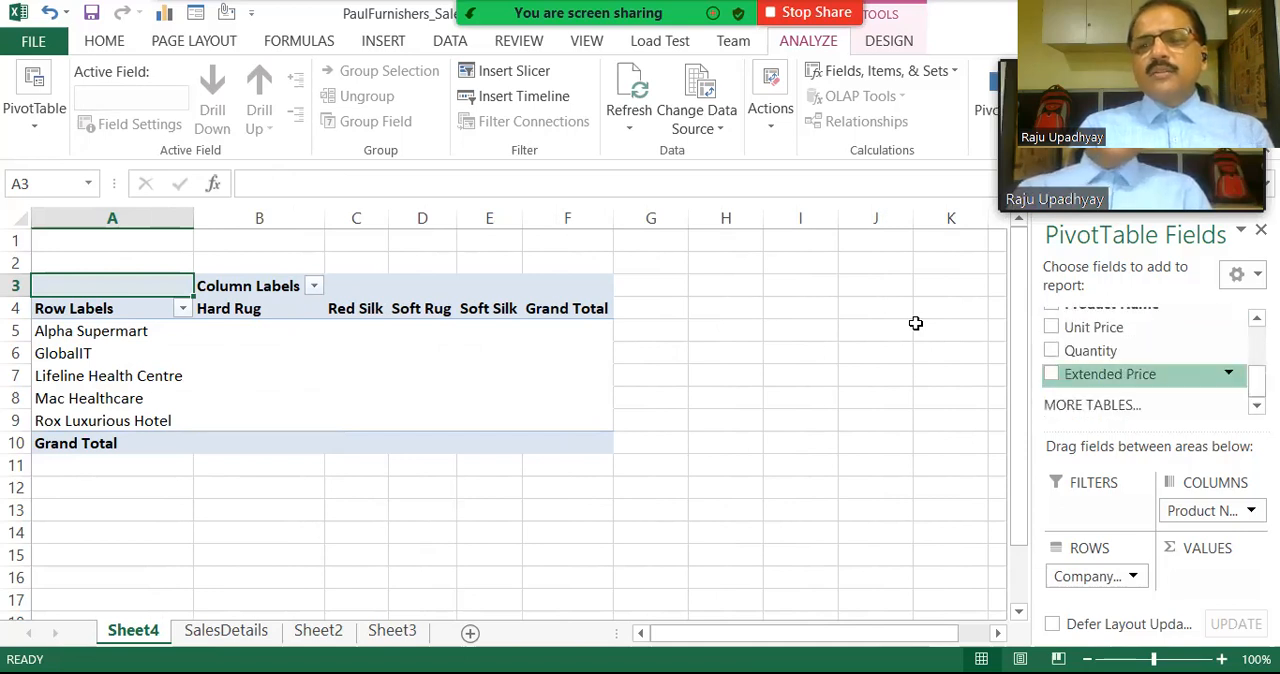
mouse_move(1110, 374)
left_mouse_down()
mouse_move(1212, 526)
mouse_move(1213, 577)
left_mouse_up()
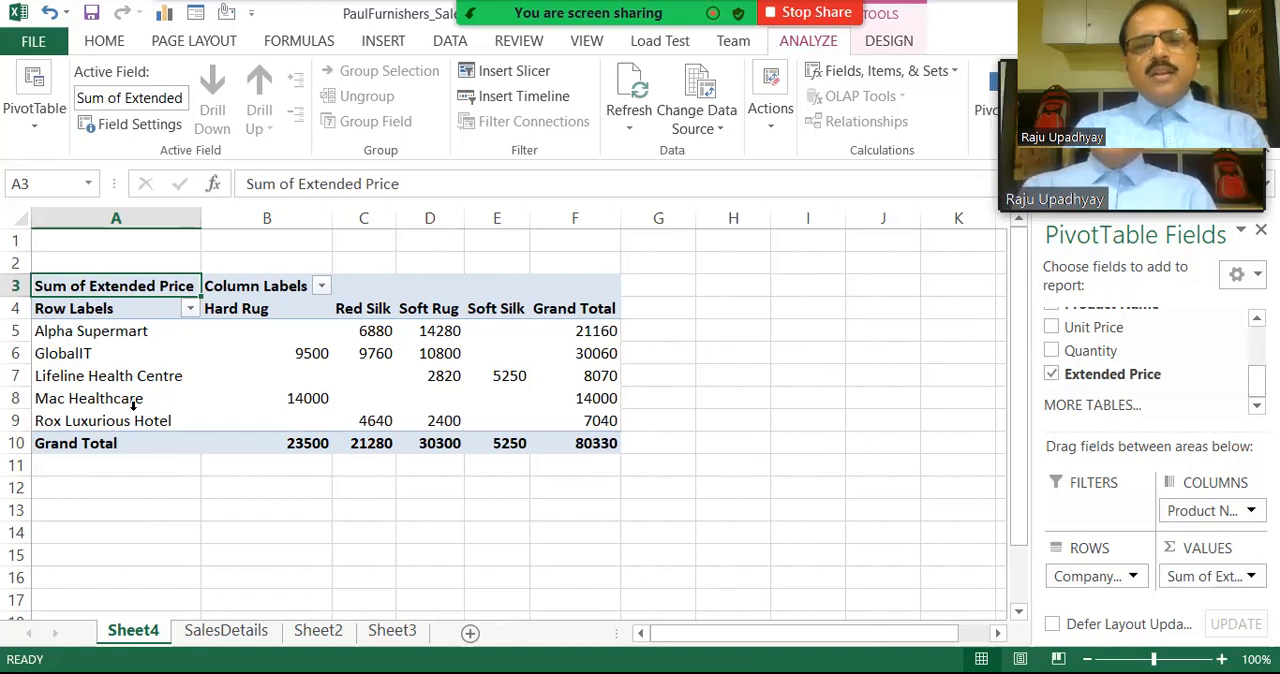
Examine the PivotTable's overall total, the grand total of each company and the sales figures in each product column.
left_click(585, 443)
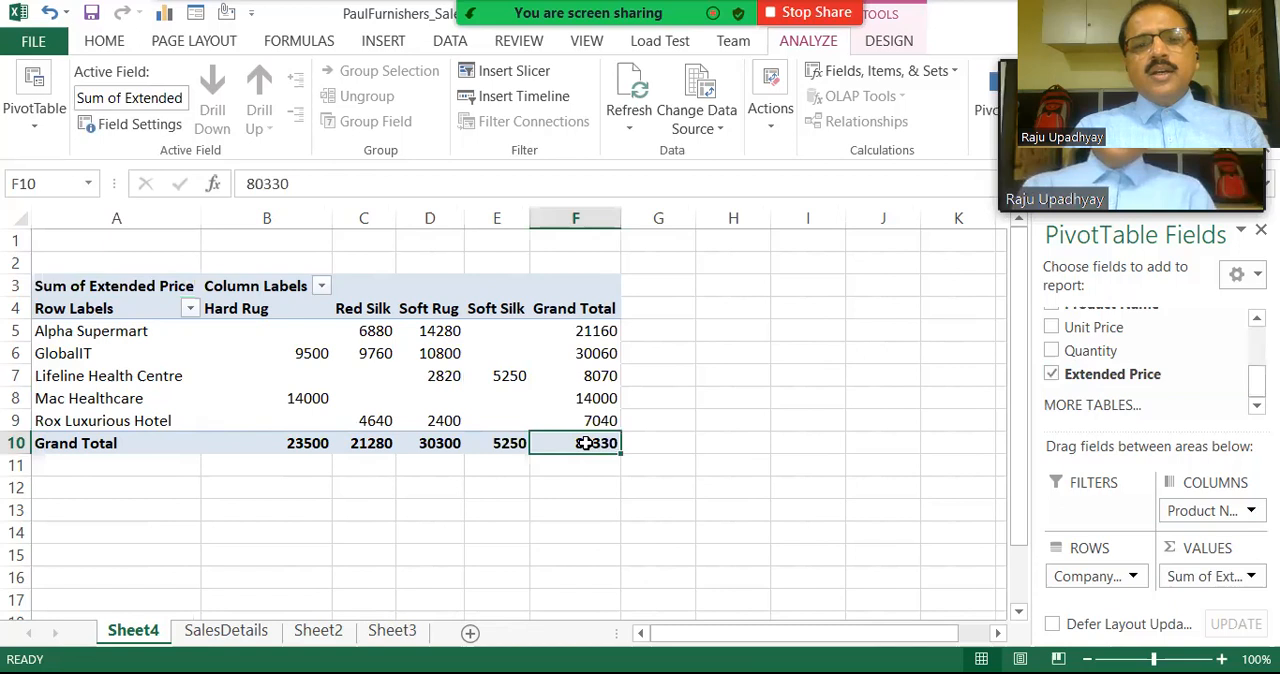
mouse_move(585, 443)
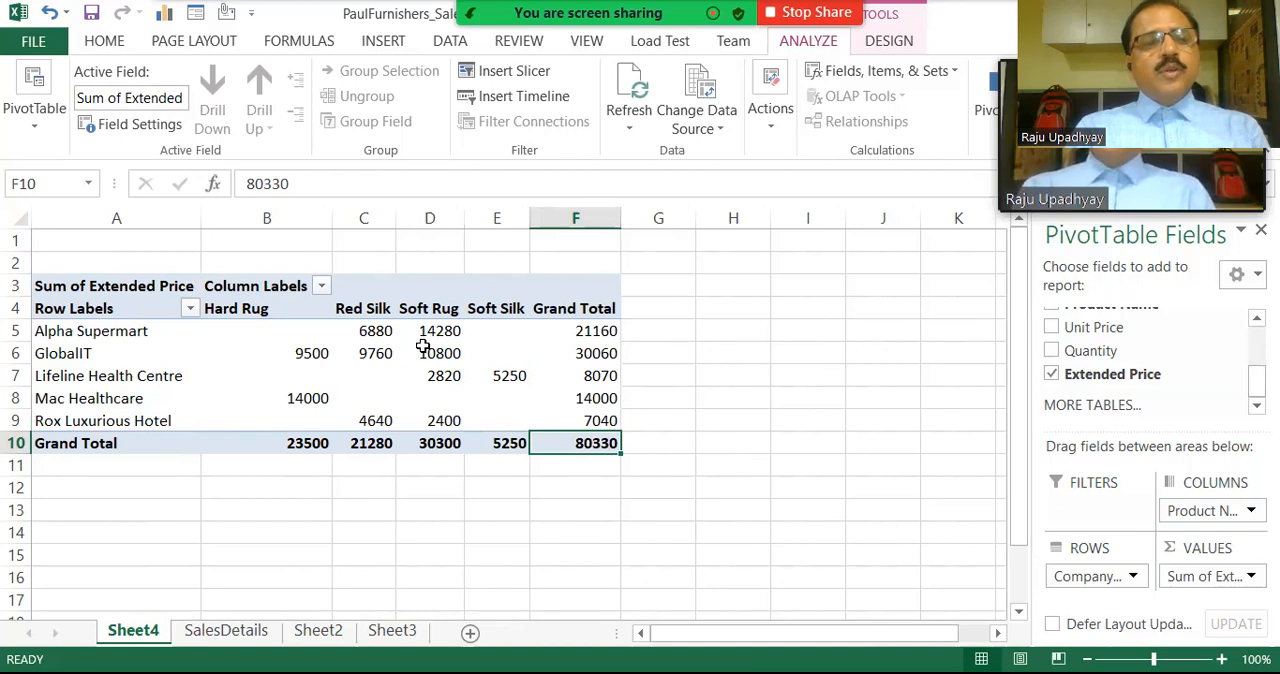
left_click(590, 331)
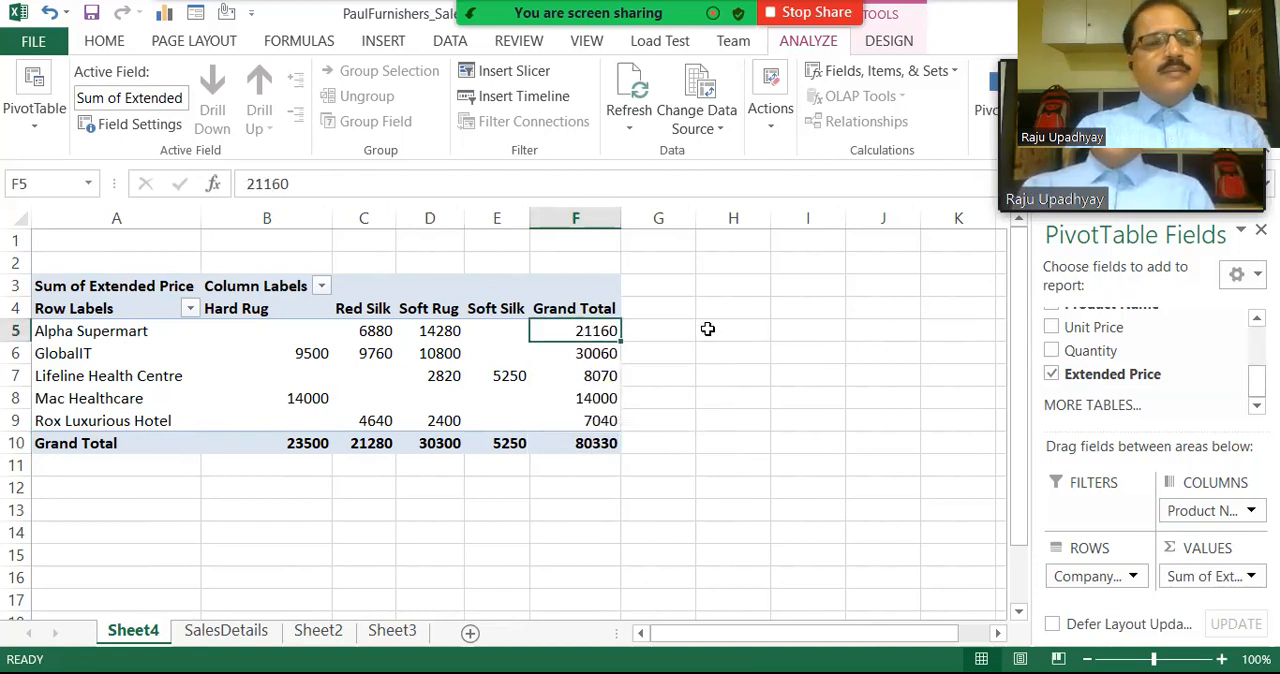
left_click(590, 354)
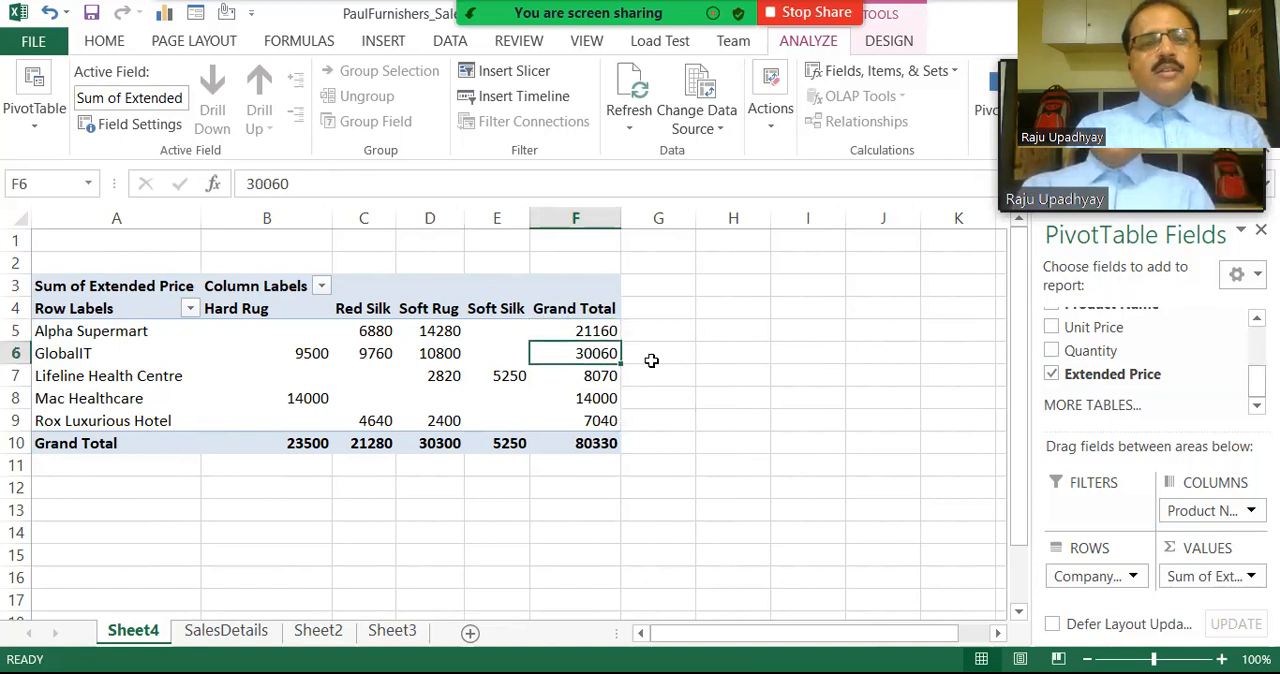
left_click(575, 377)
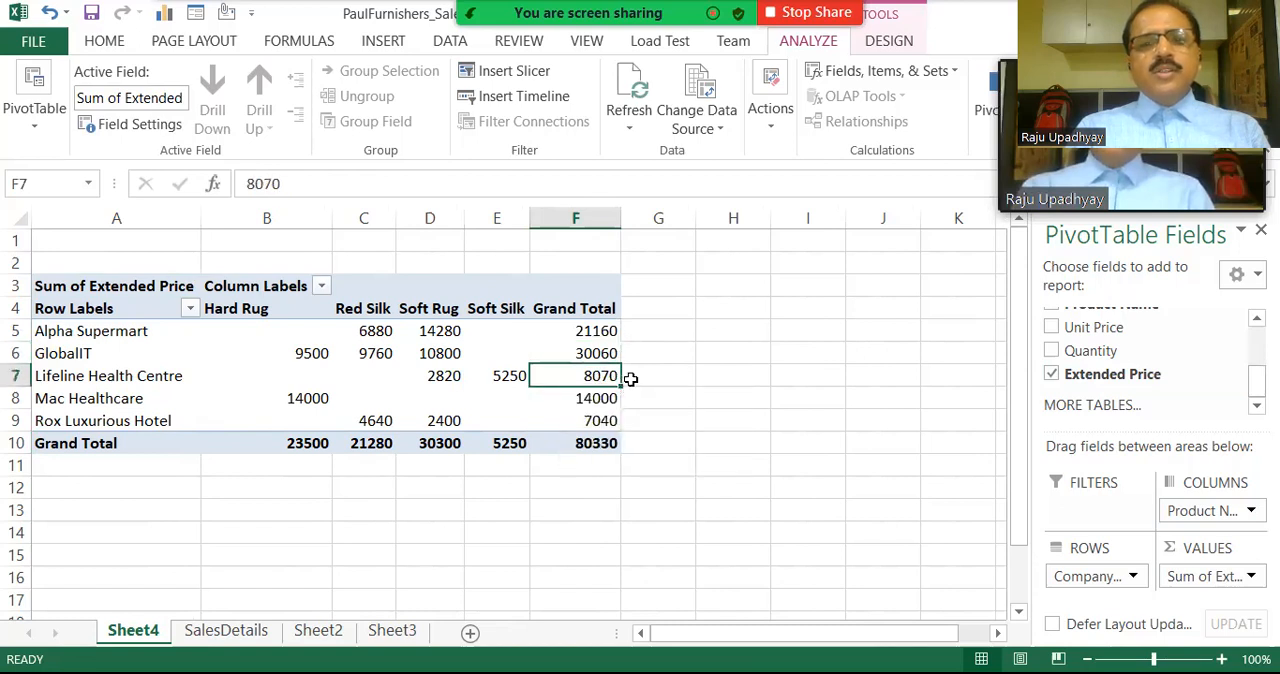
left_click_drag(600, 326, 593, 430)
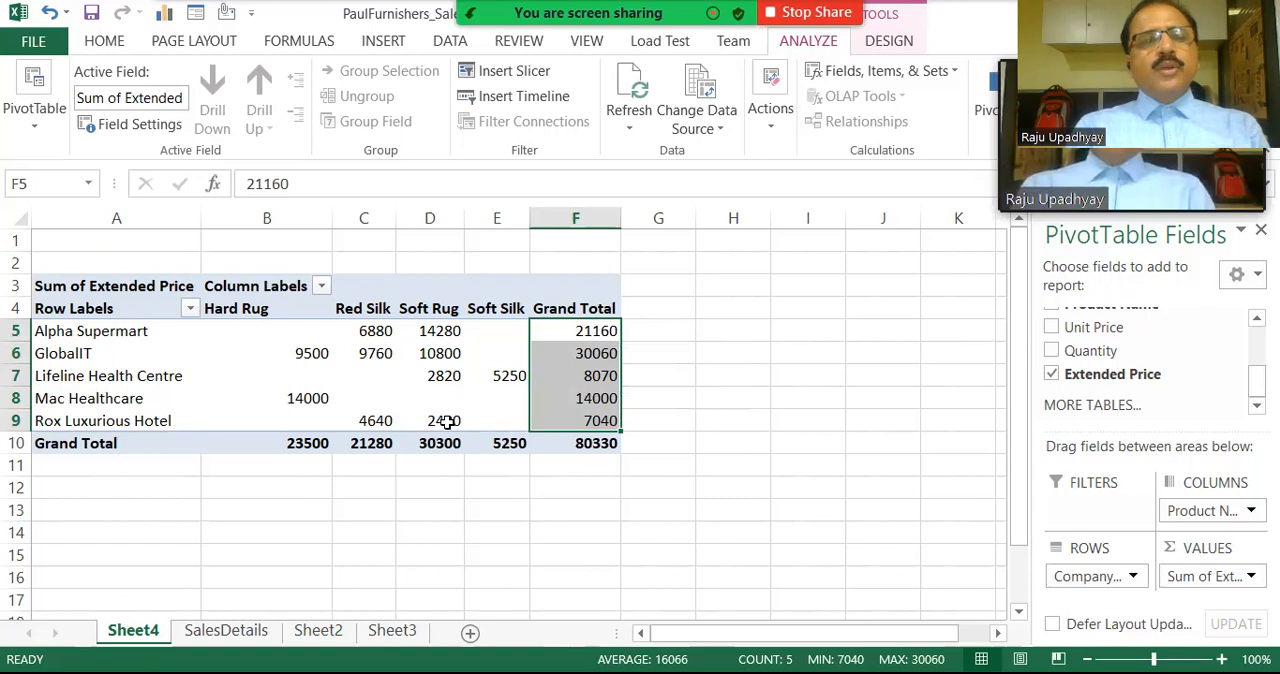
left_click(297, 314)
left_click_drag(297, 314, 297, 415)
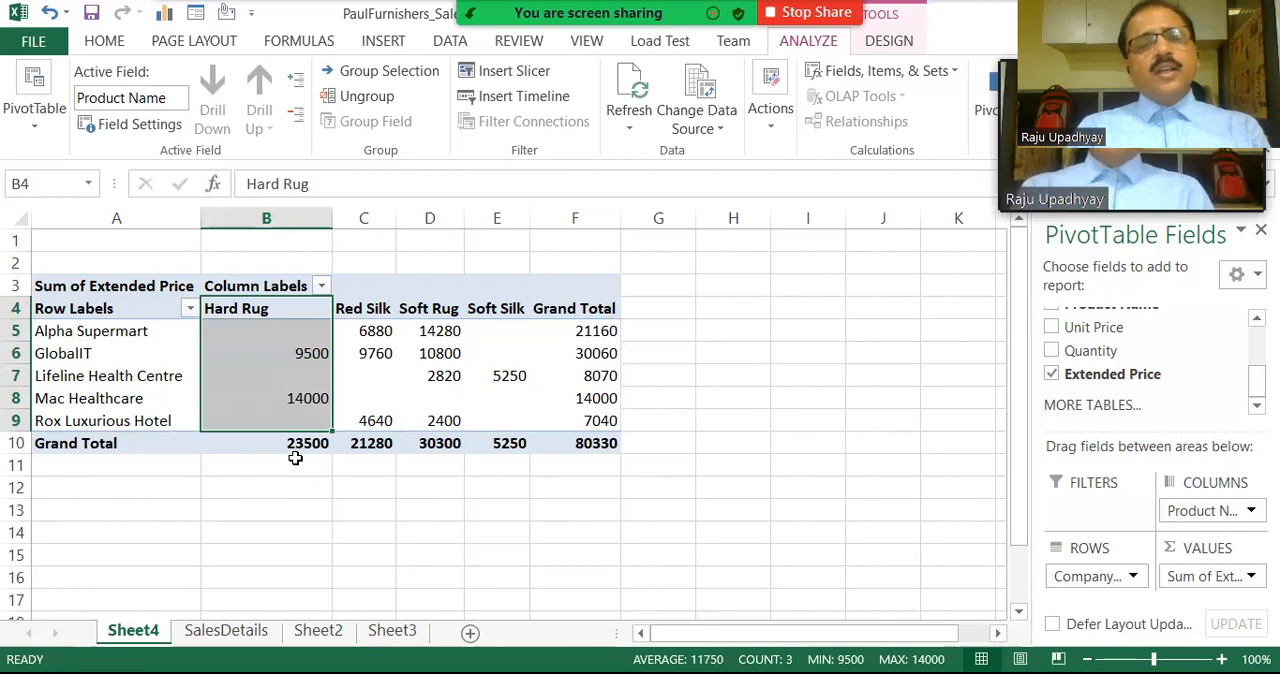
left_click_drag(366, 308, 368, 438)
left_click_drag(430, 310, 432, 442)
left_click(496, 328)
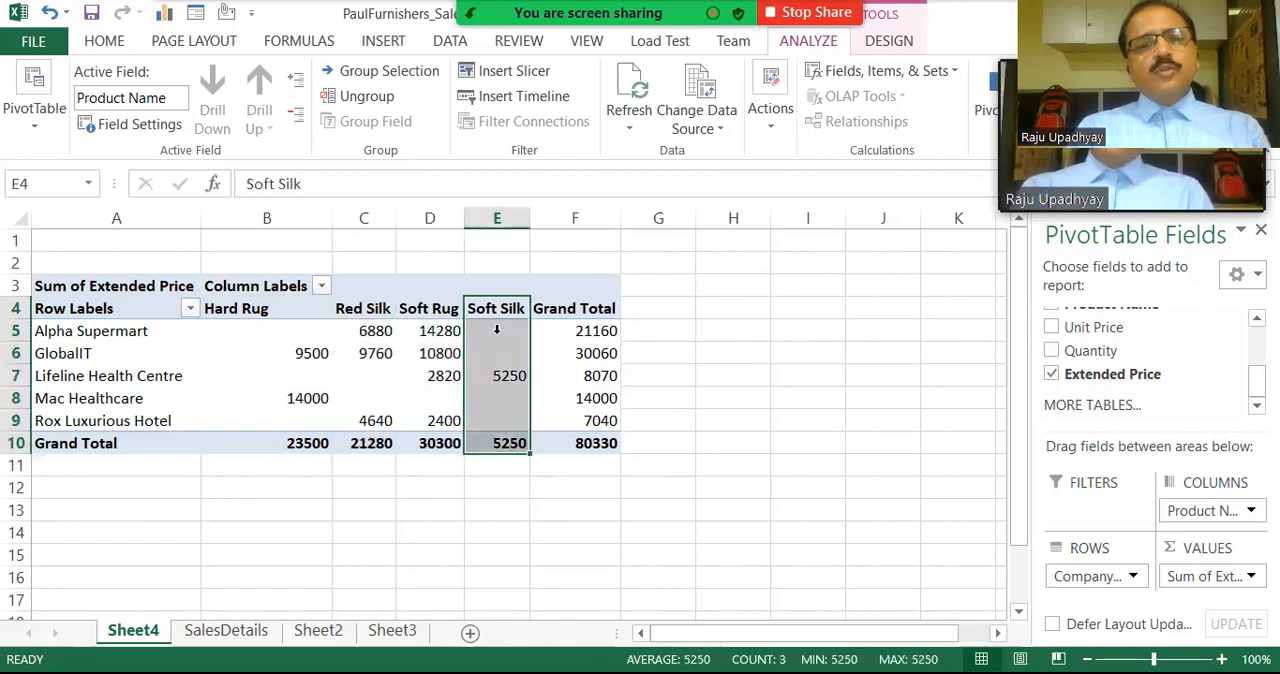
left_click(505, 384)
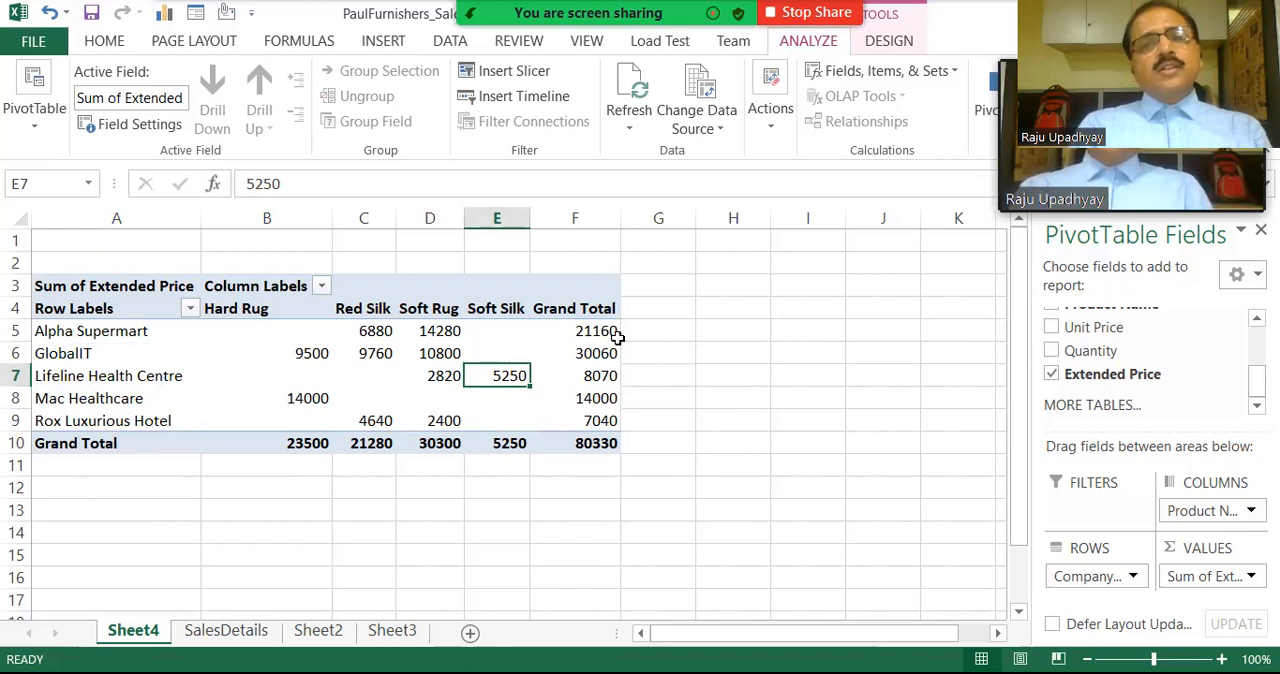
mouse_move(618, 338)
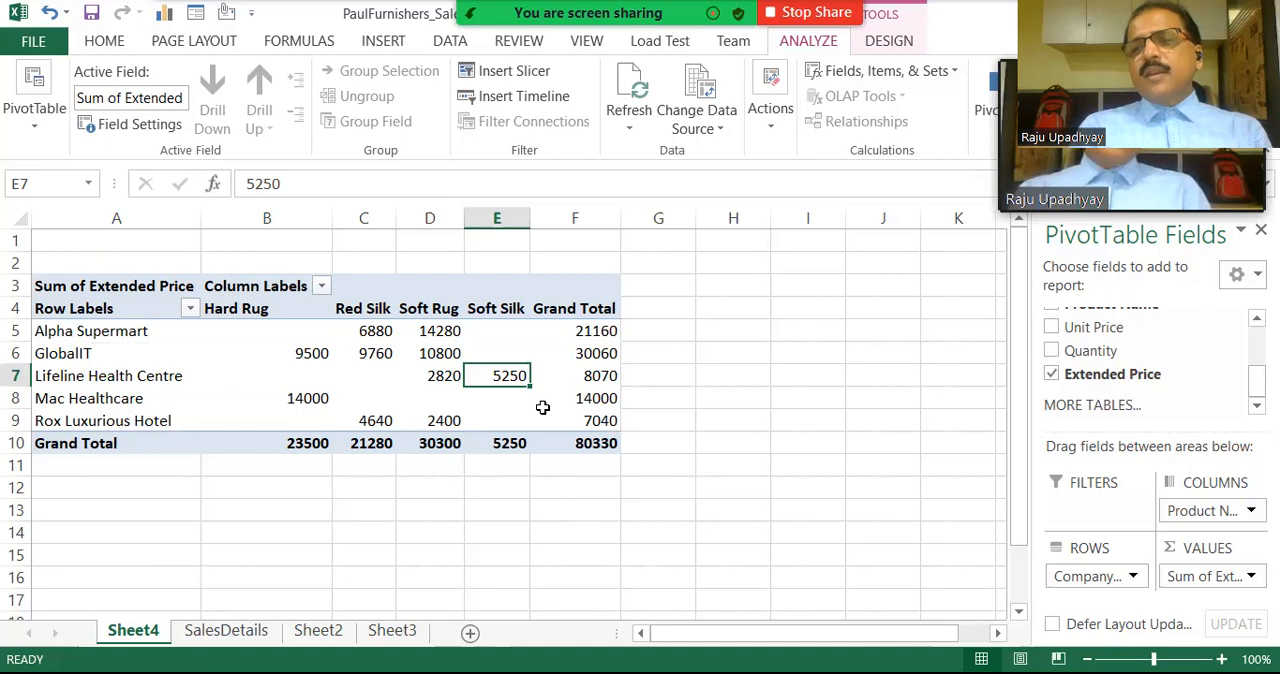
Add the Sales Person field to the PivotTable's rows beneath Company Name.
scroll(543, 407, "up", 5)
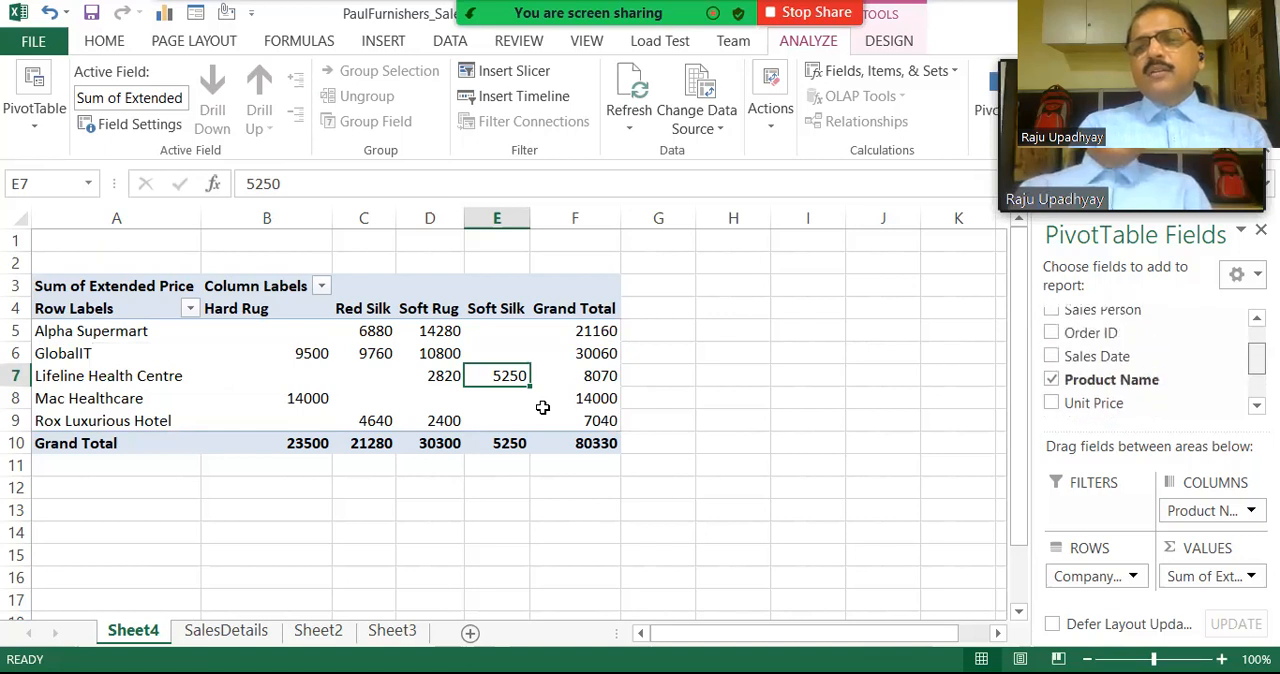
scroll(543, 407, "down", 1)
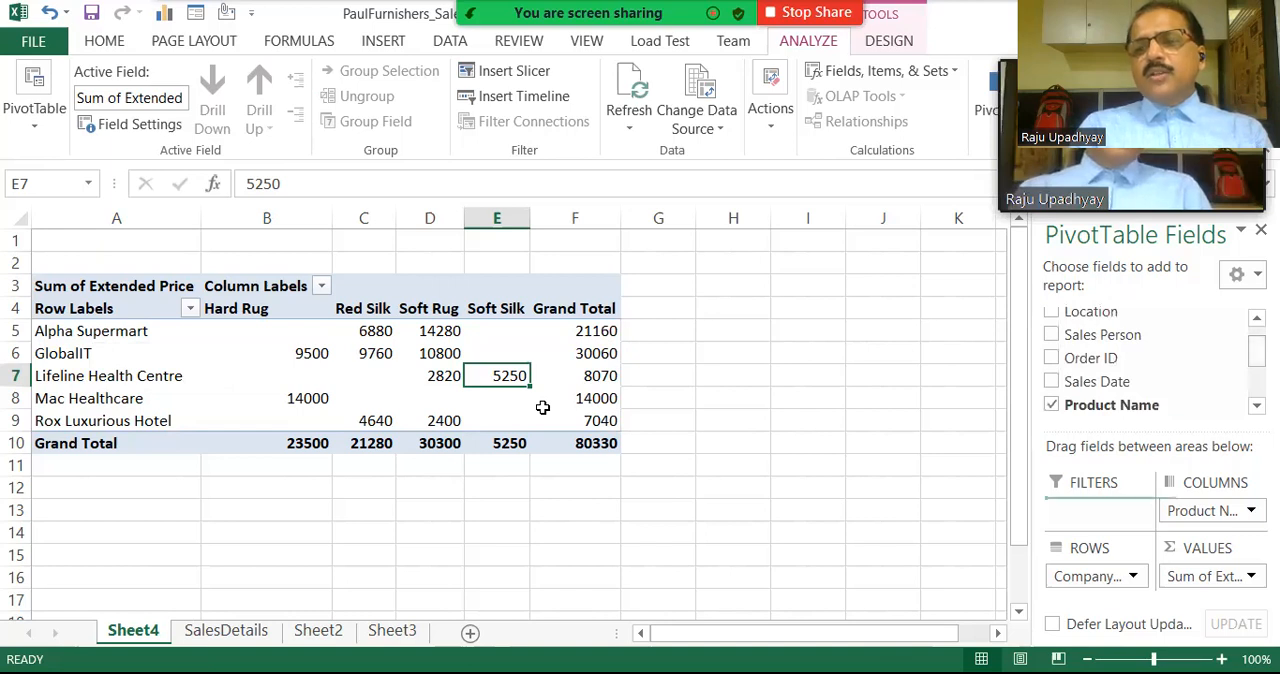
left_click_drag(1102, 335, 1097, 590)
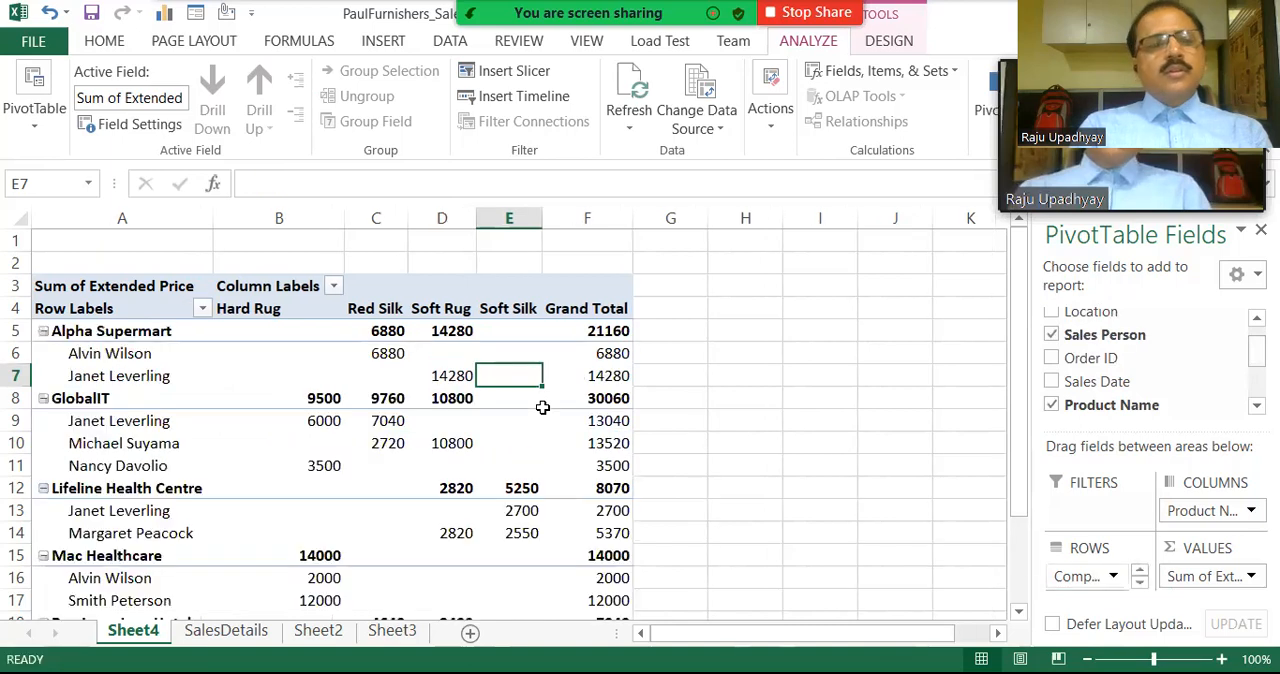
Examine the sales persons listed under Alpha Supermart and the grand total of each one.
left_click(72, 333)
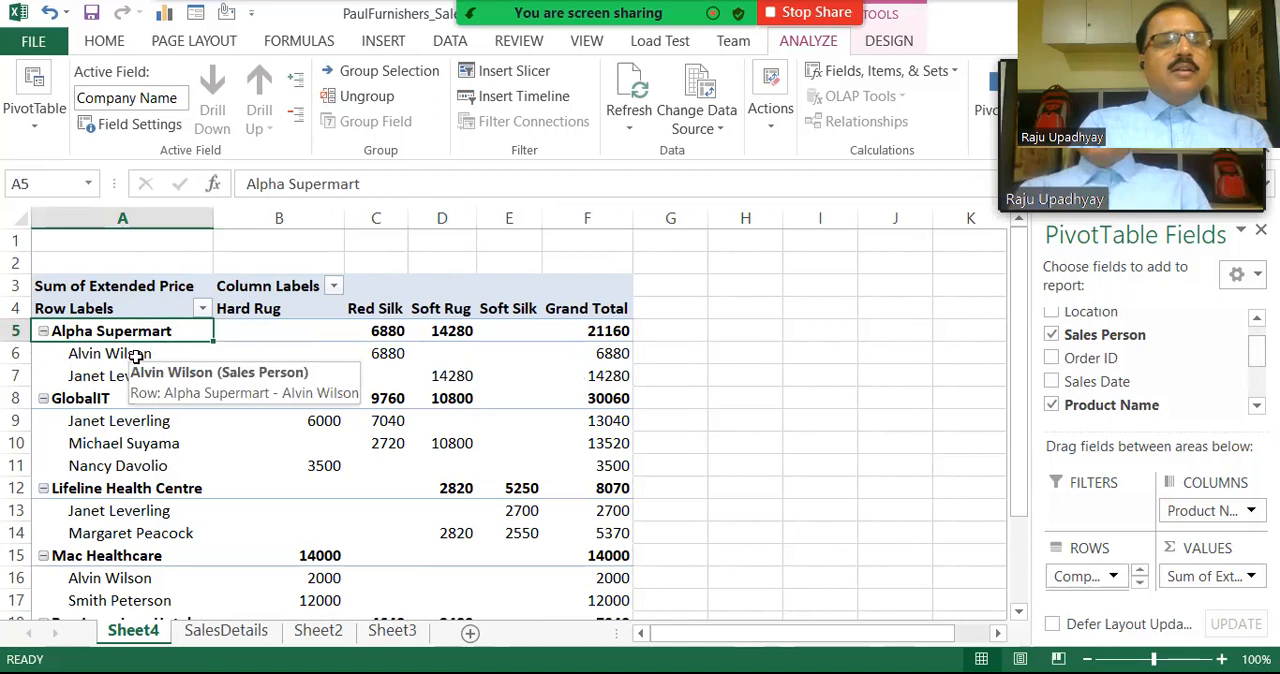
left_click(136, 353)
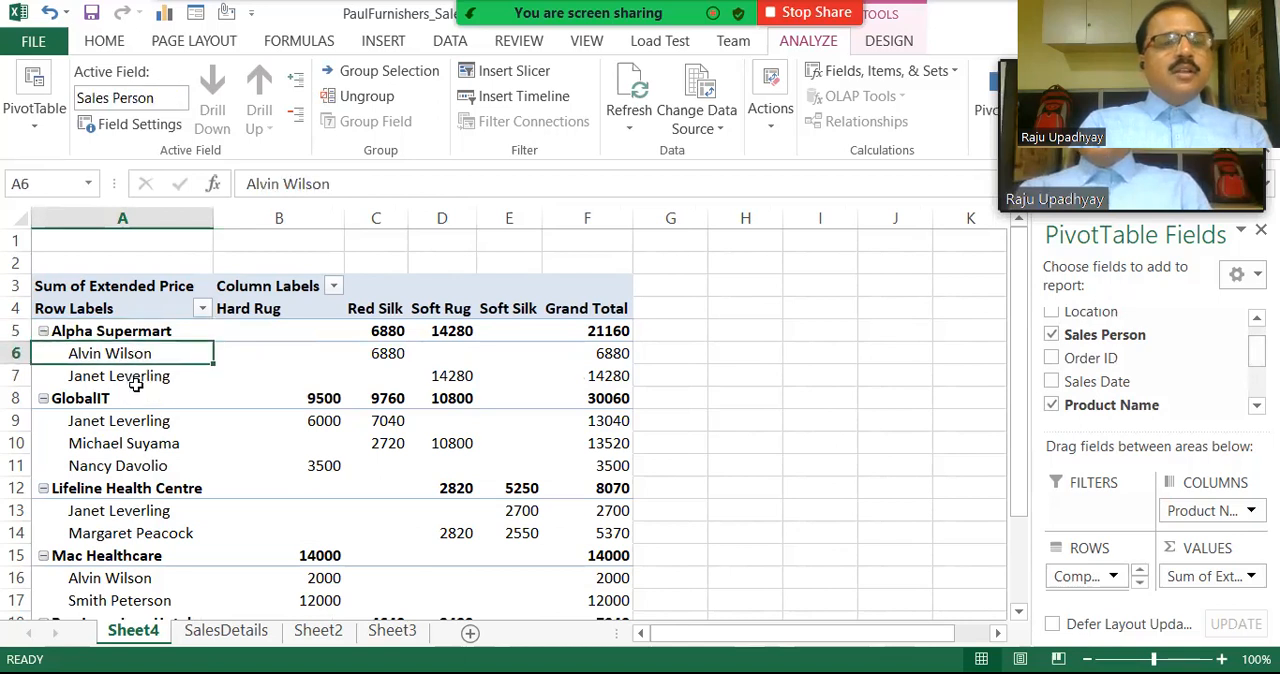
left_click(136, 381)
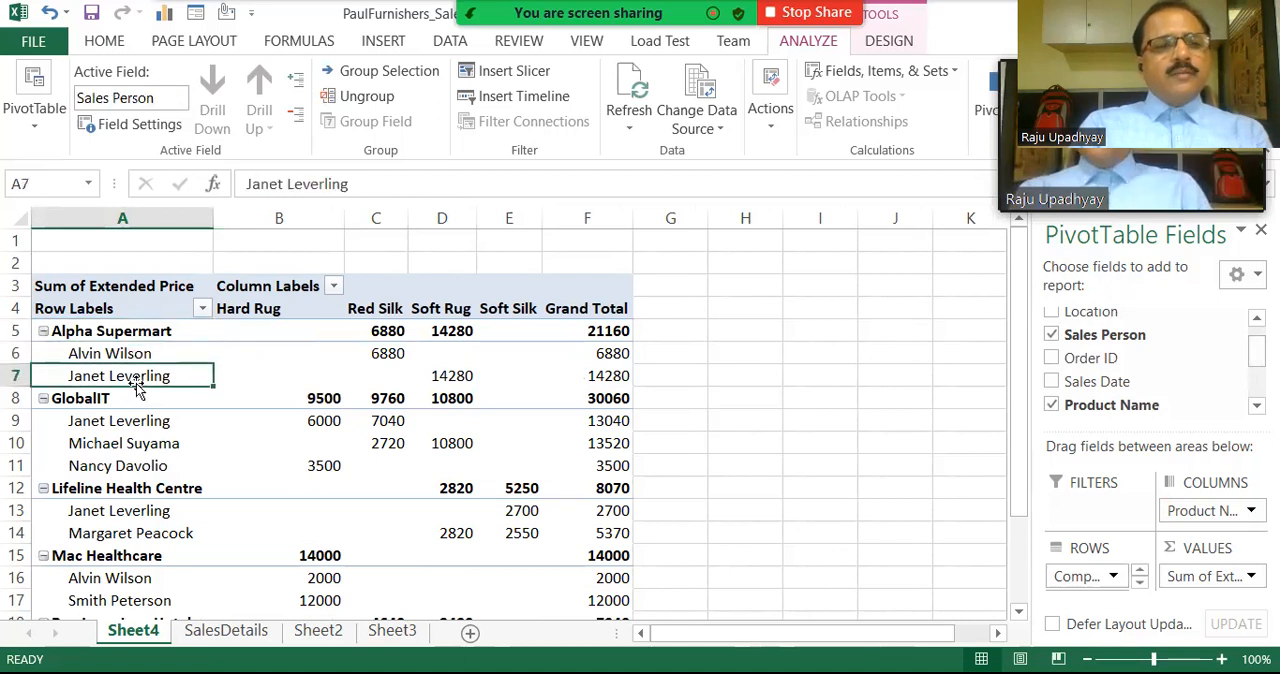
left_click(136, 355)
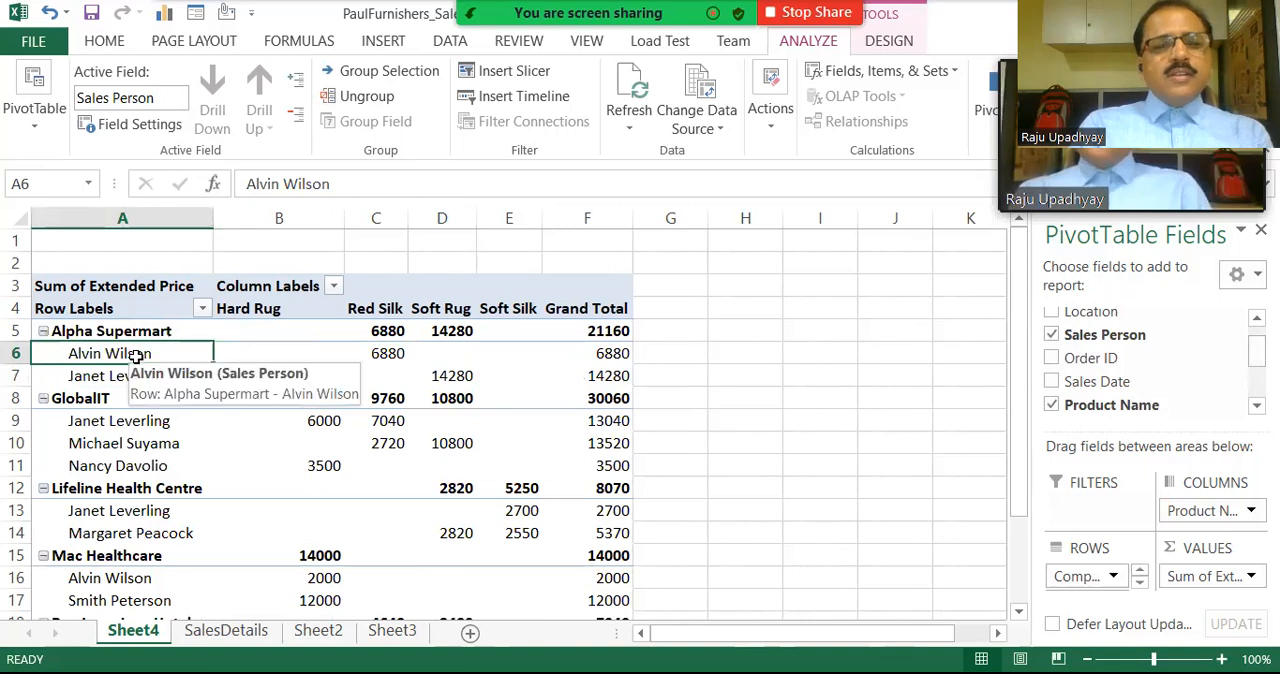
left_click(626, 351)
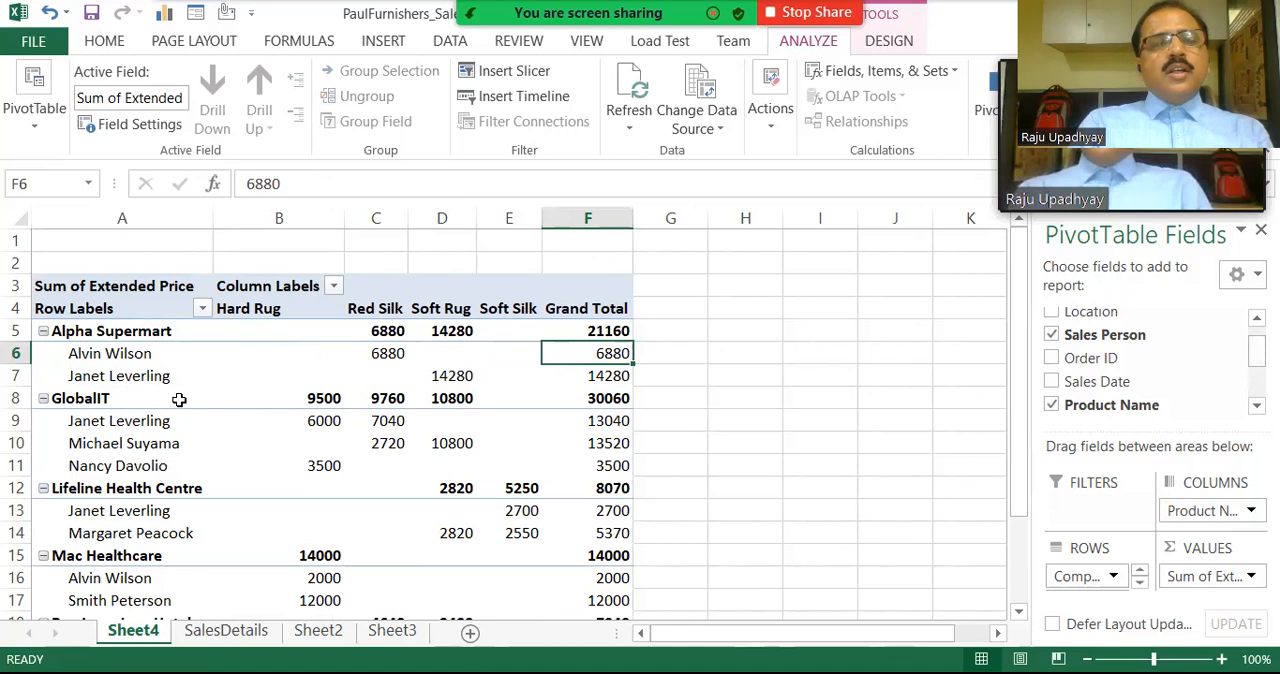
left_click(597, 384)
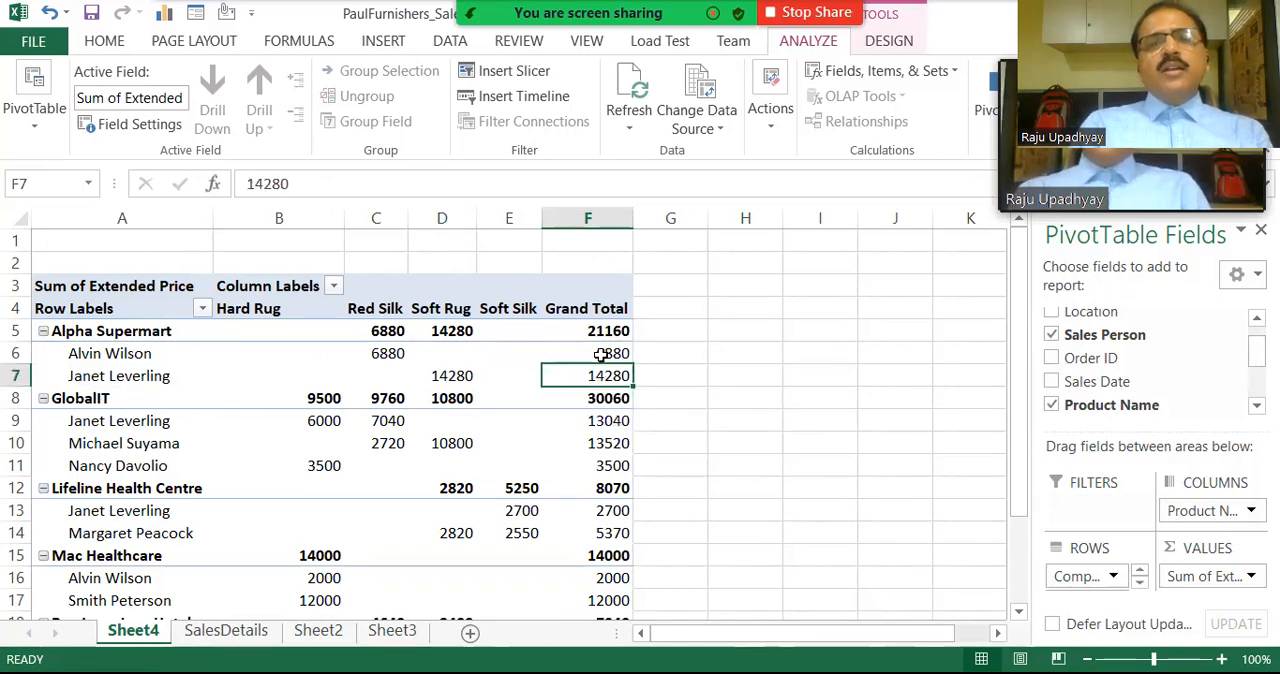
Compare the grand totals of the two sales persons under Alpha Supermart with the company's own grand total.
left_click_drag(600, 354, 603, 380)
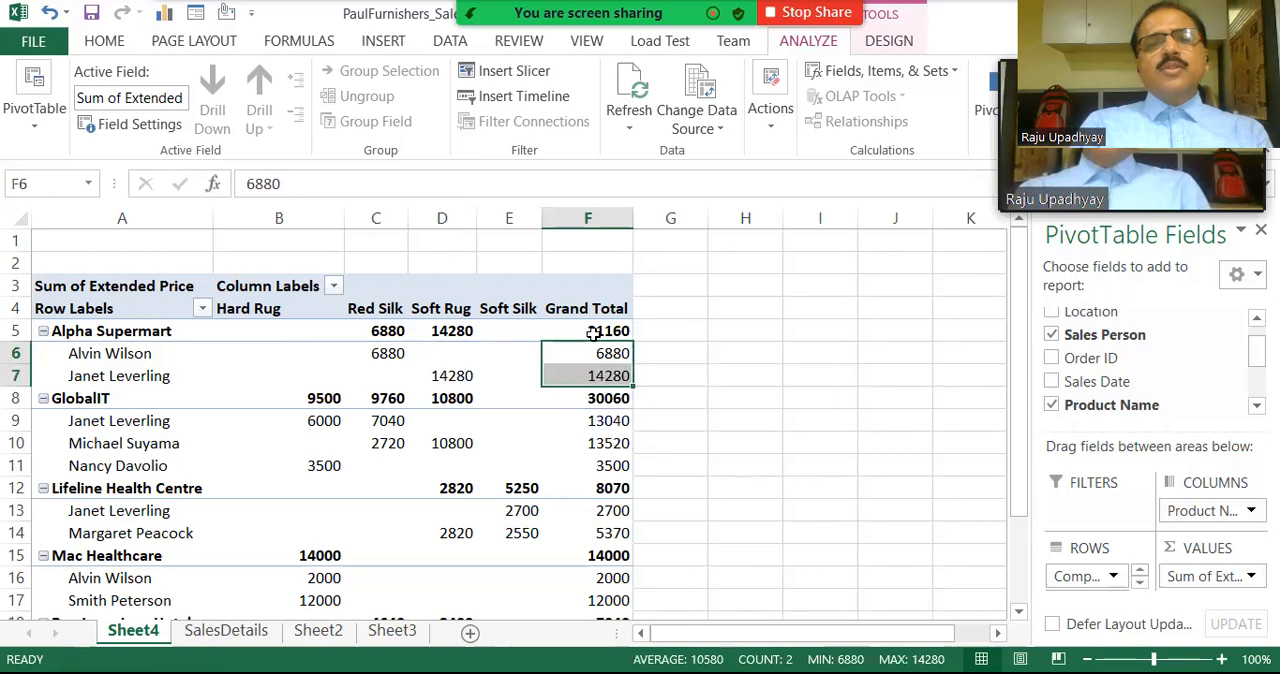
left_click(593, 333)
mouse_move(593, 333)
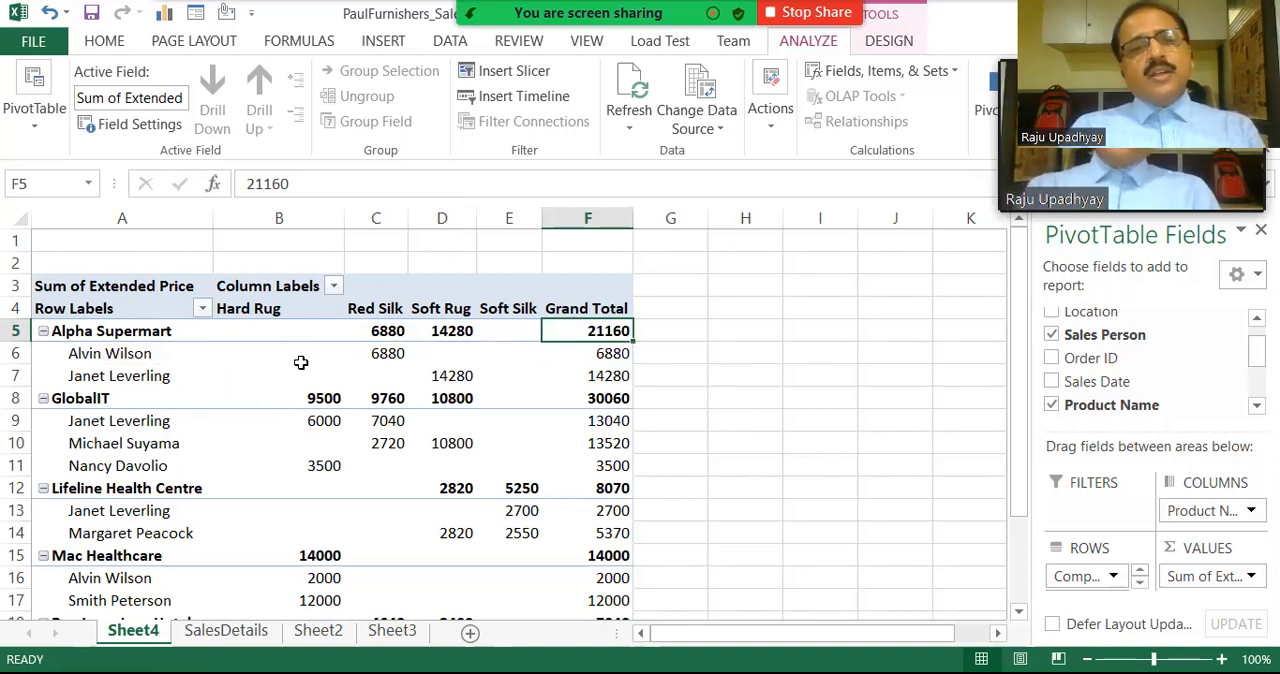
mouse_move(398, 362)
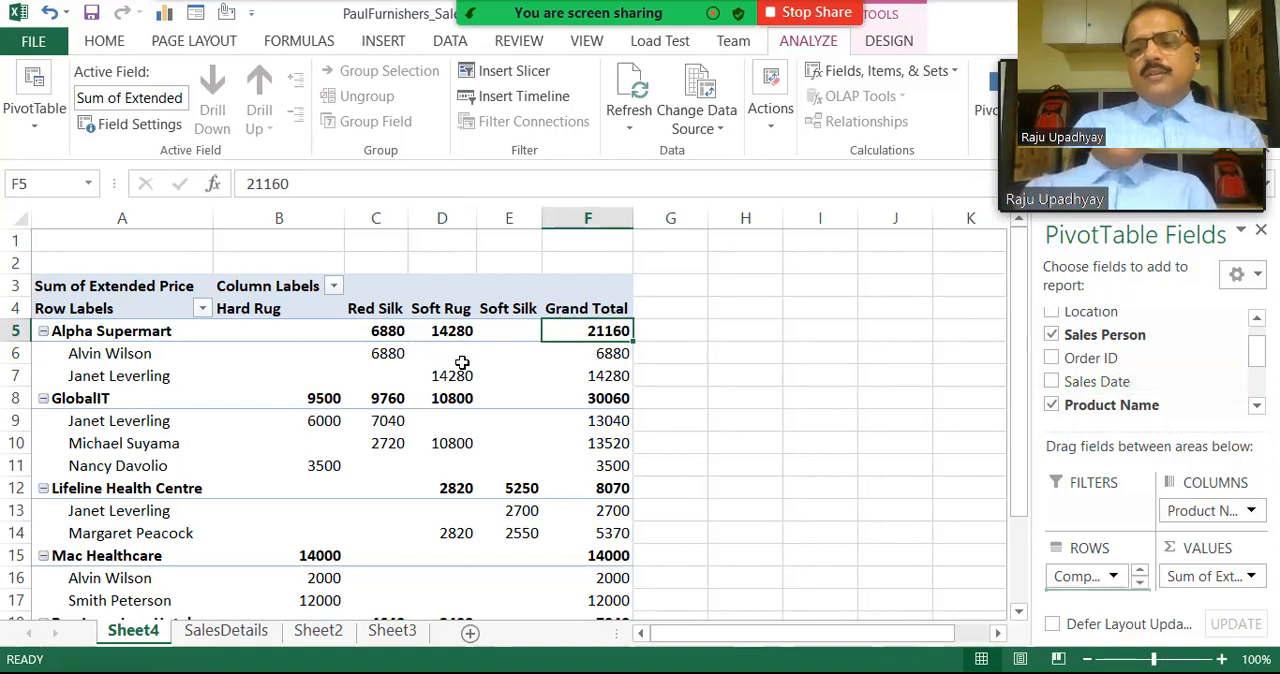
Try adding the Sales Date field to the PivotTable's rows between Company Name and Sales Person.
left_click_drag(1097, 381, 1087, 588)
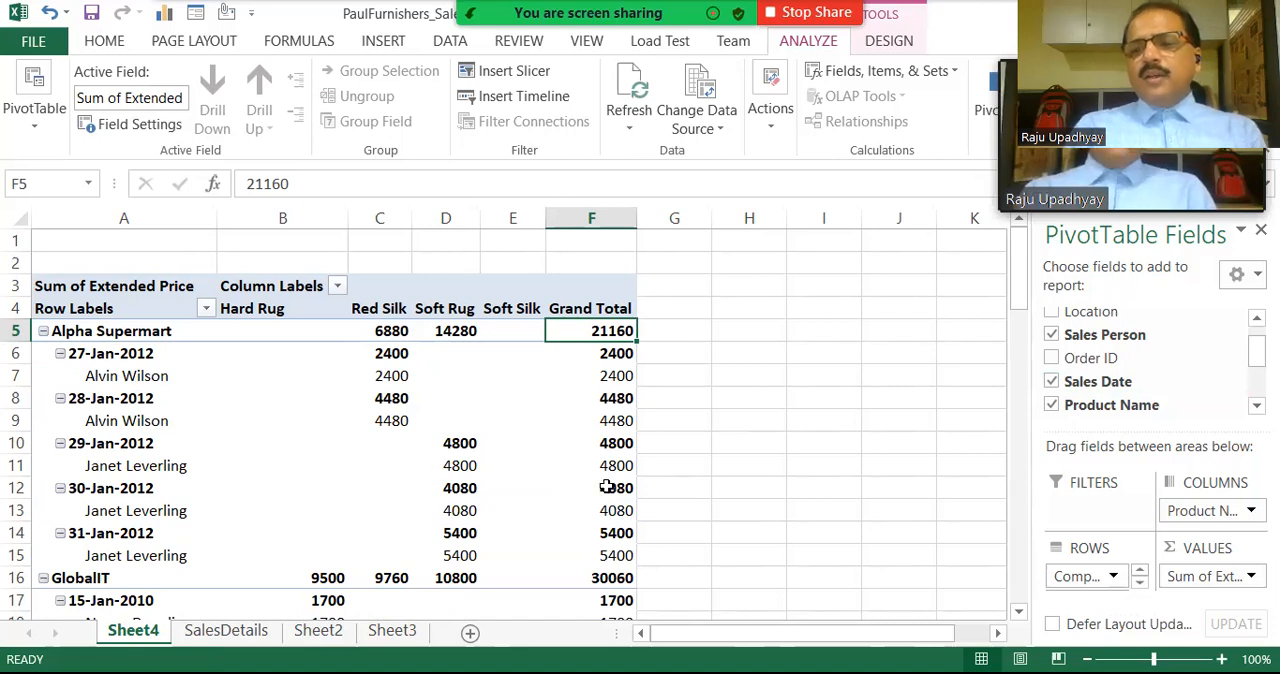
left_click(1113, 576)
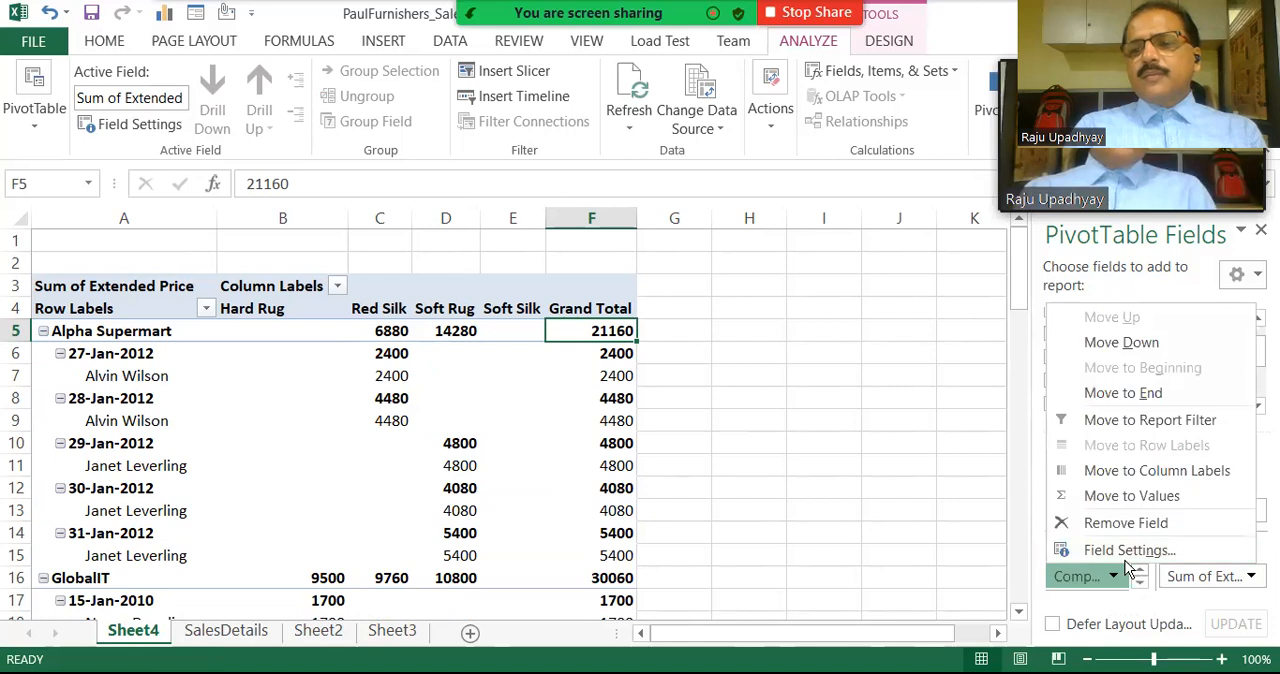
left_click(1125, 558)
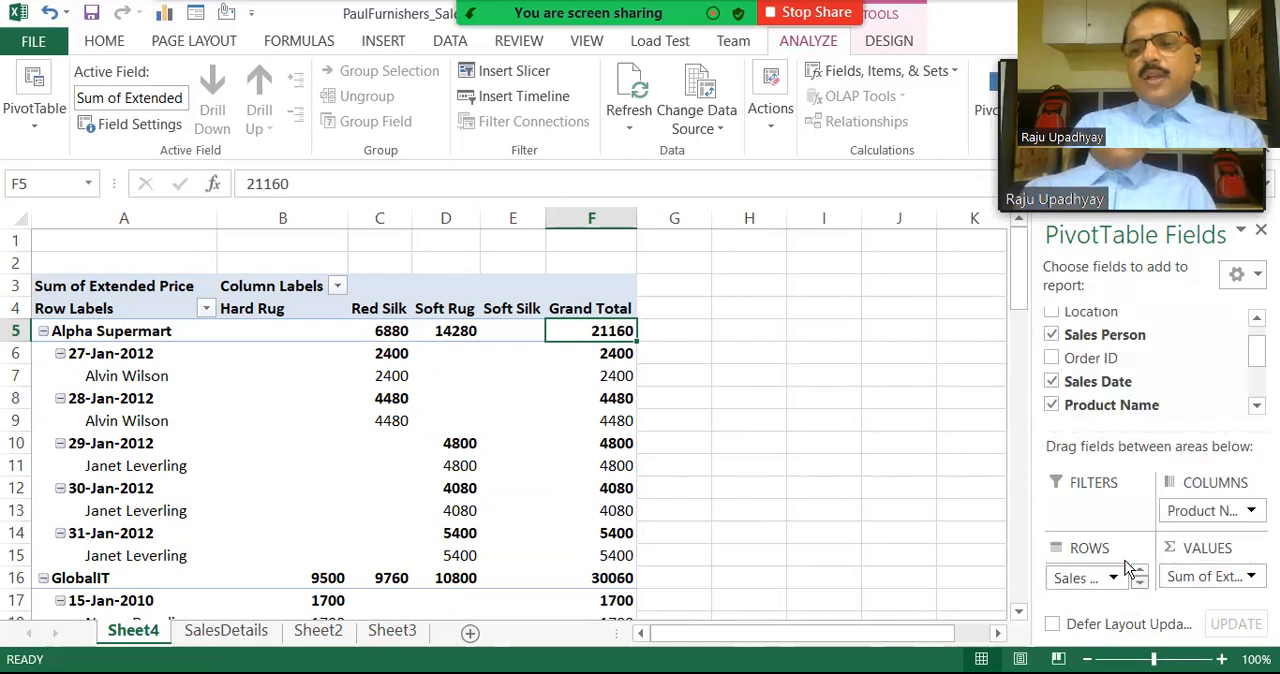
Add the Sales Date field to the PivotTable's rows beneath Sales Person.
scroll(1125, 560, "down", 1)
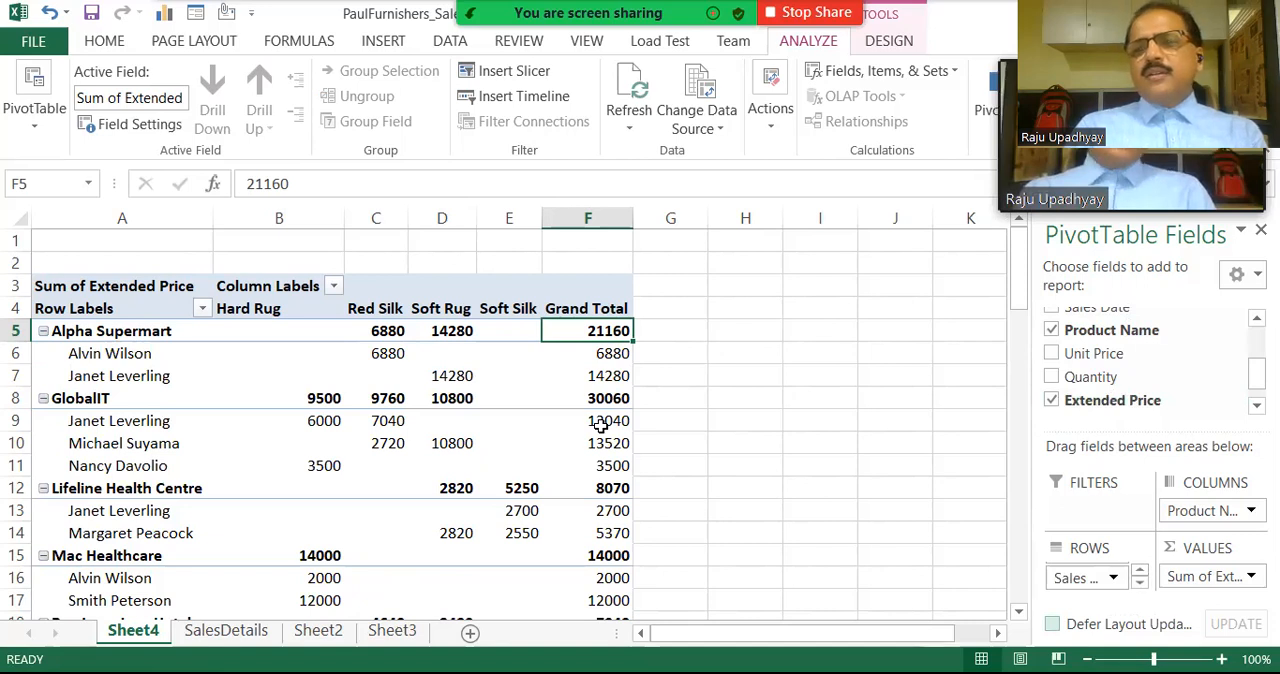
scroll(1150, 370, "up", 2)
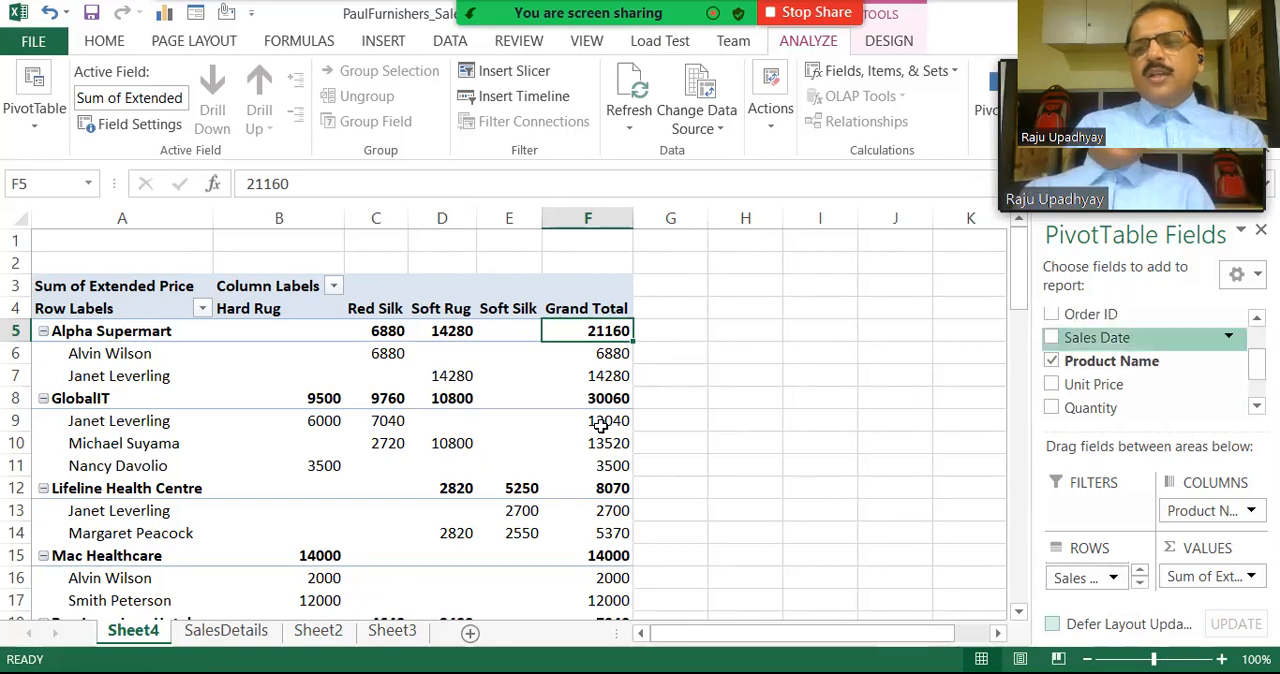
left_click(1051, 337)
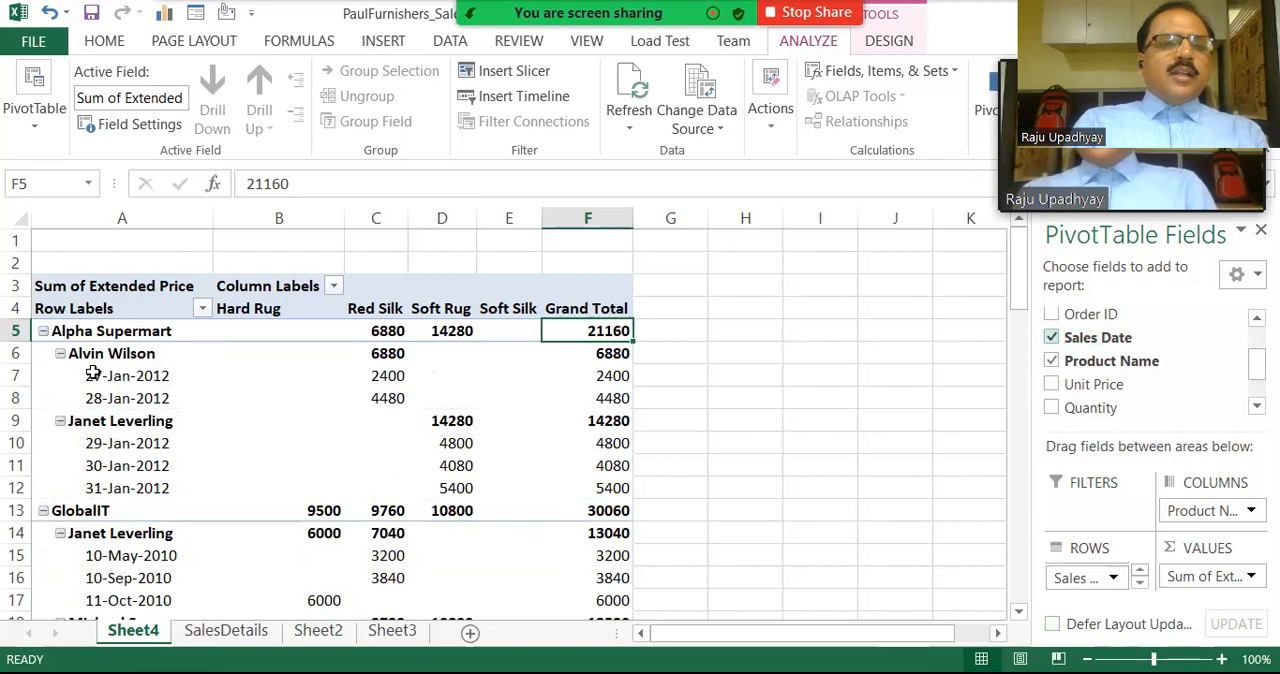
Examine Alpha Supermart's sales persons, their sales dates, and how the first sales person's daily Red Silk amounts make up the subtotal.
left_click(80, 332)
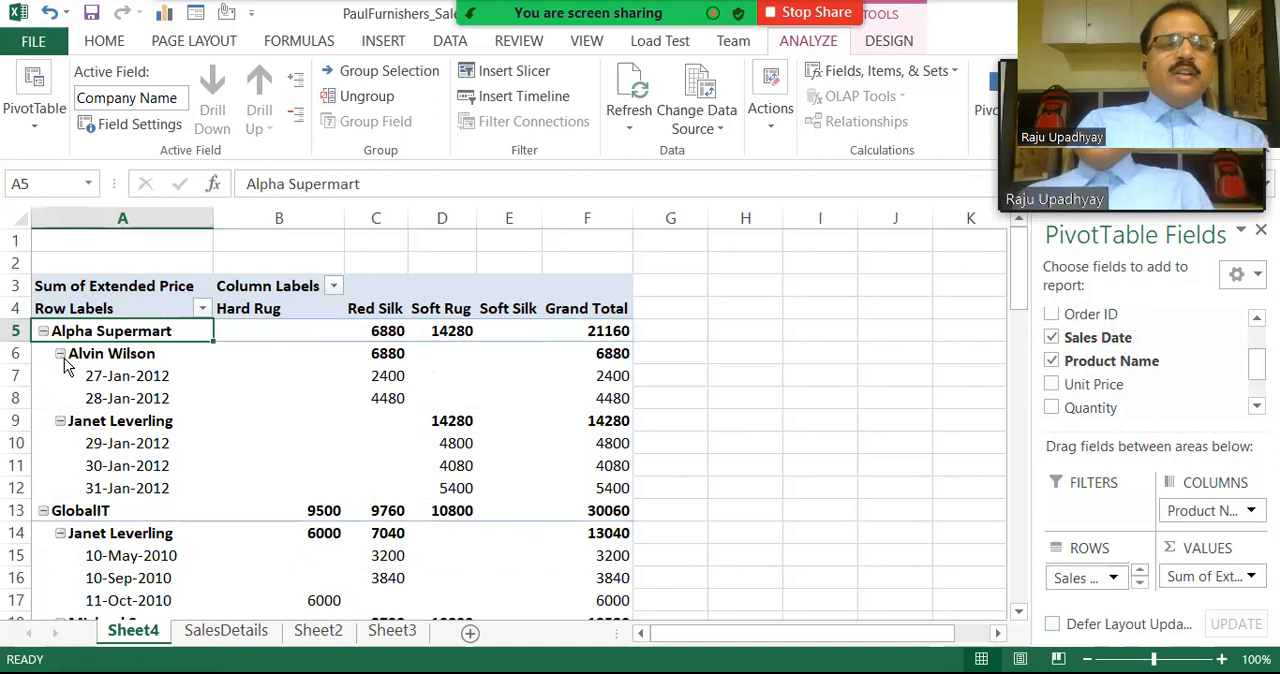
left_click(68, 356)
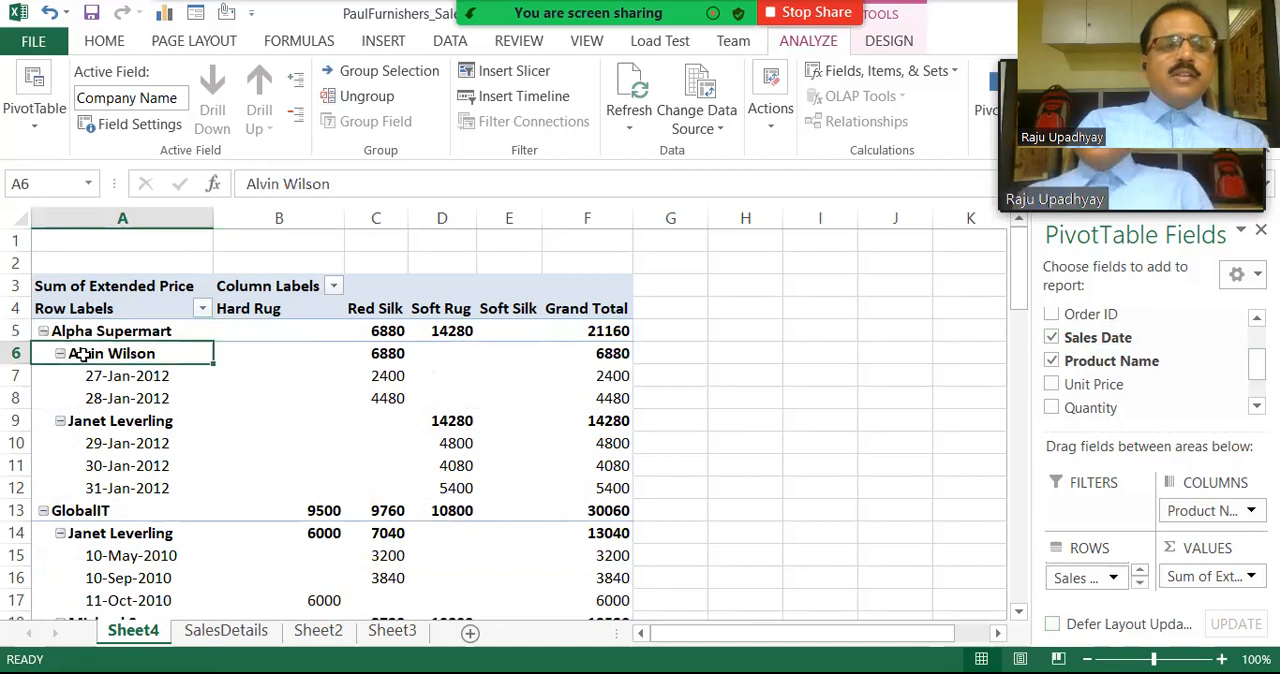
left_click(92, 422)
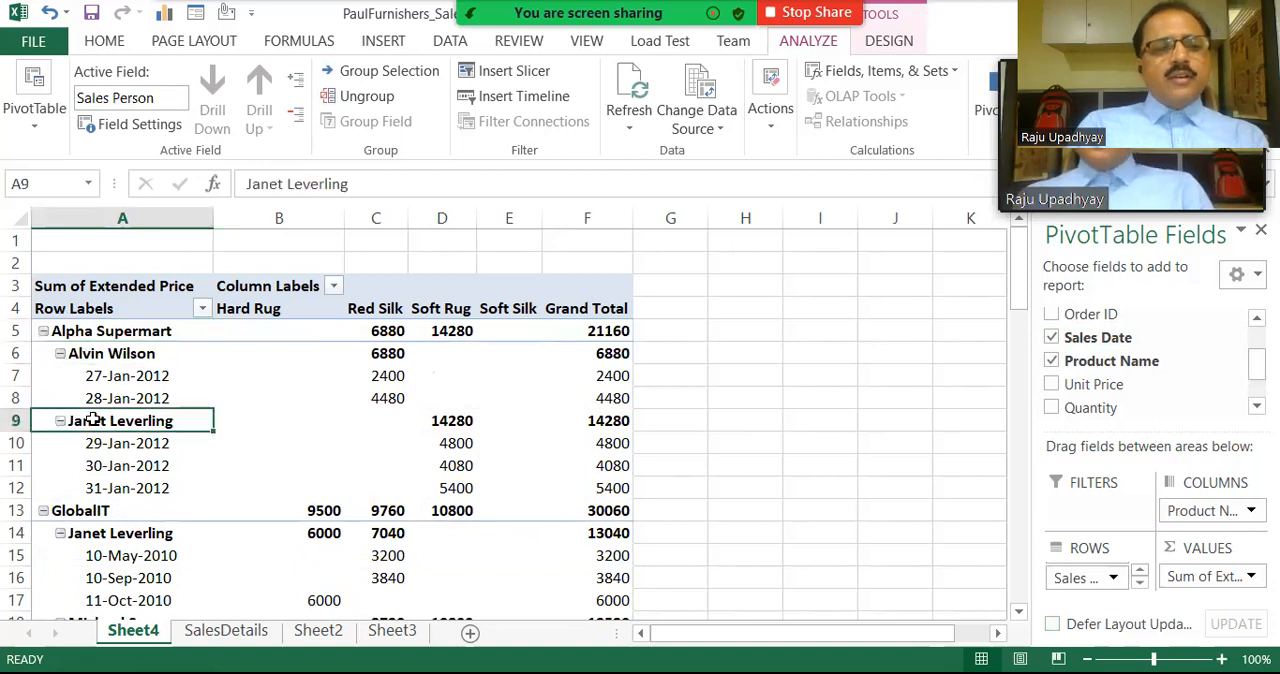
left_click(104, 355)
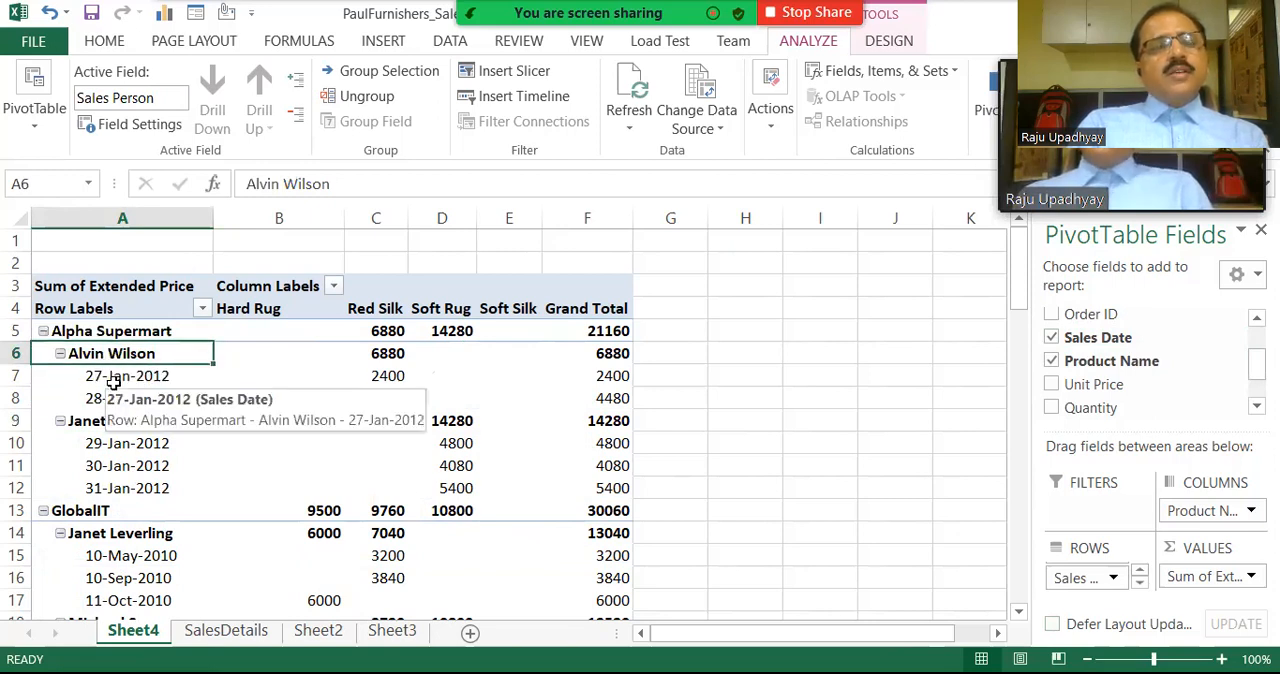
left_click(115, 388)
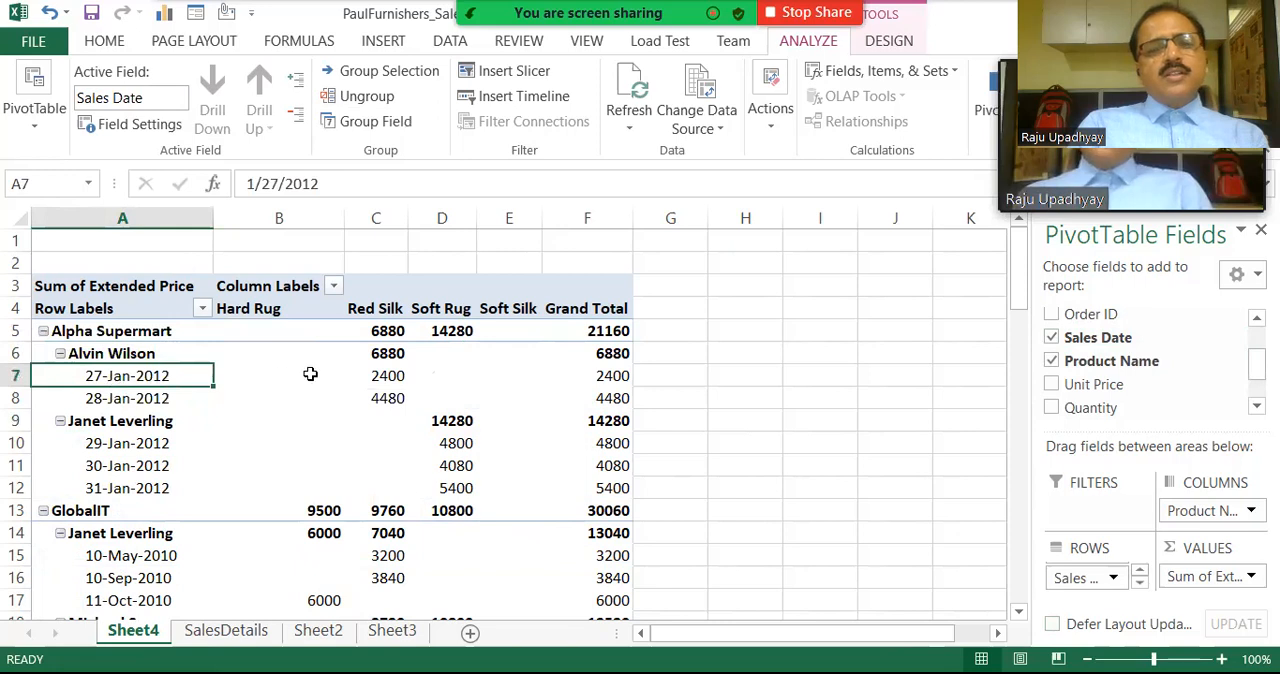
left_click(395, 376)
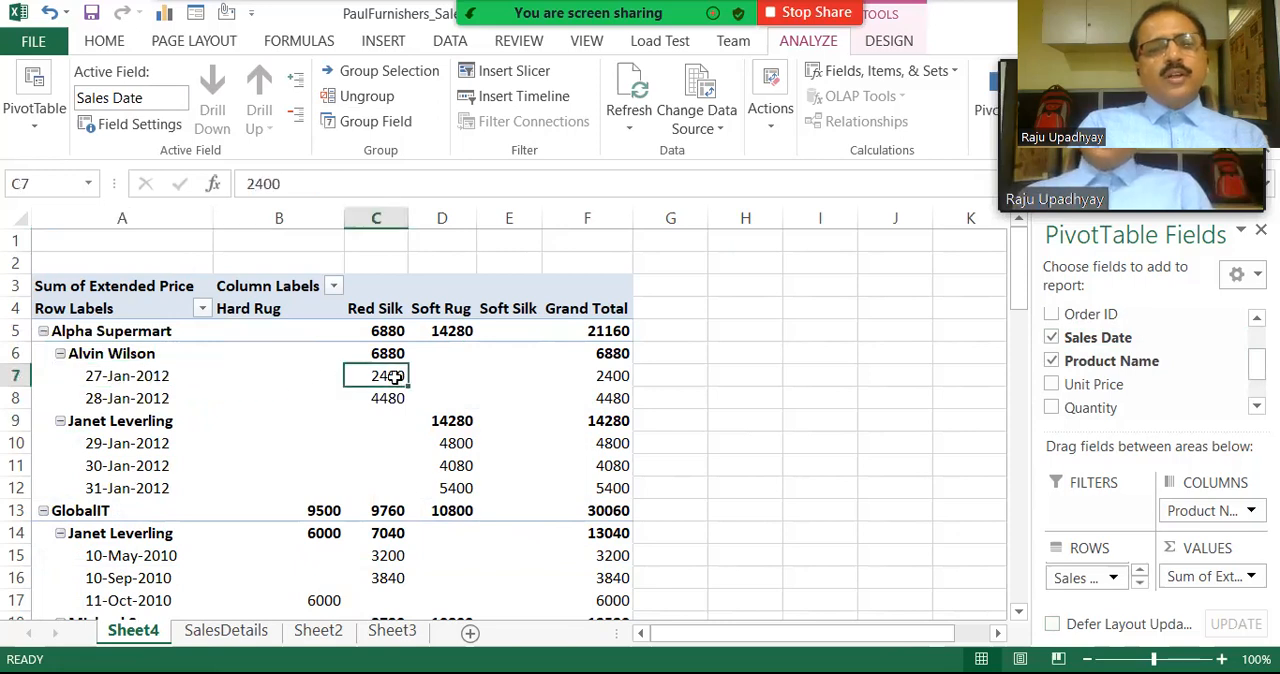
left_click(110, 408)
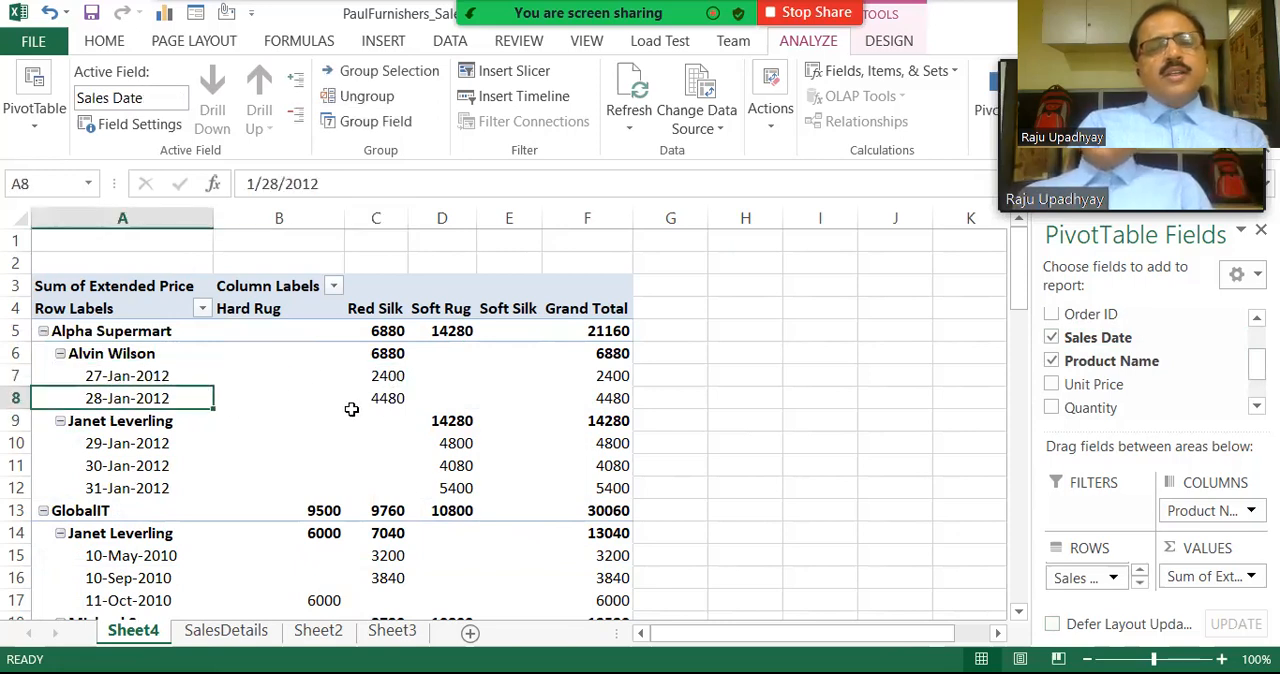
left_click(401, 400)
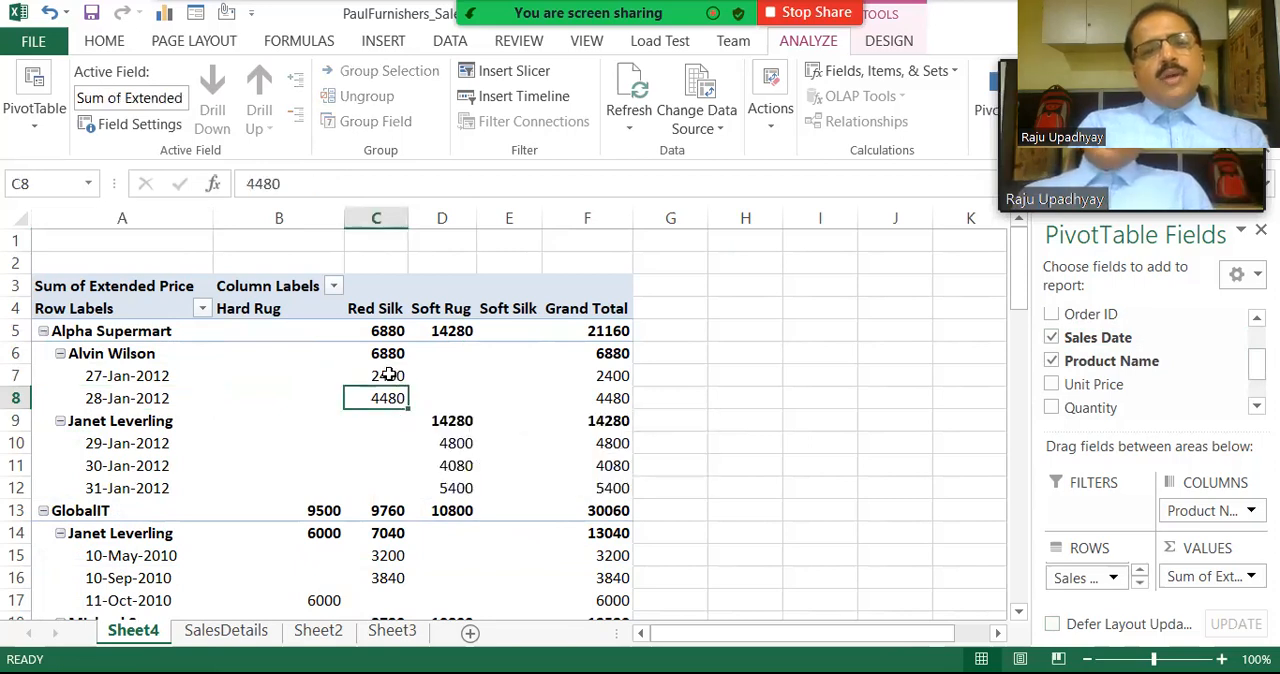
left_click_drag(388, 376, 386, 397)
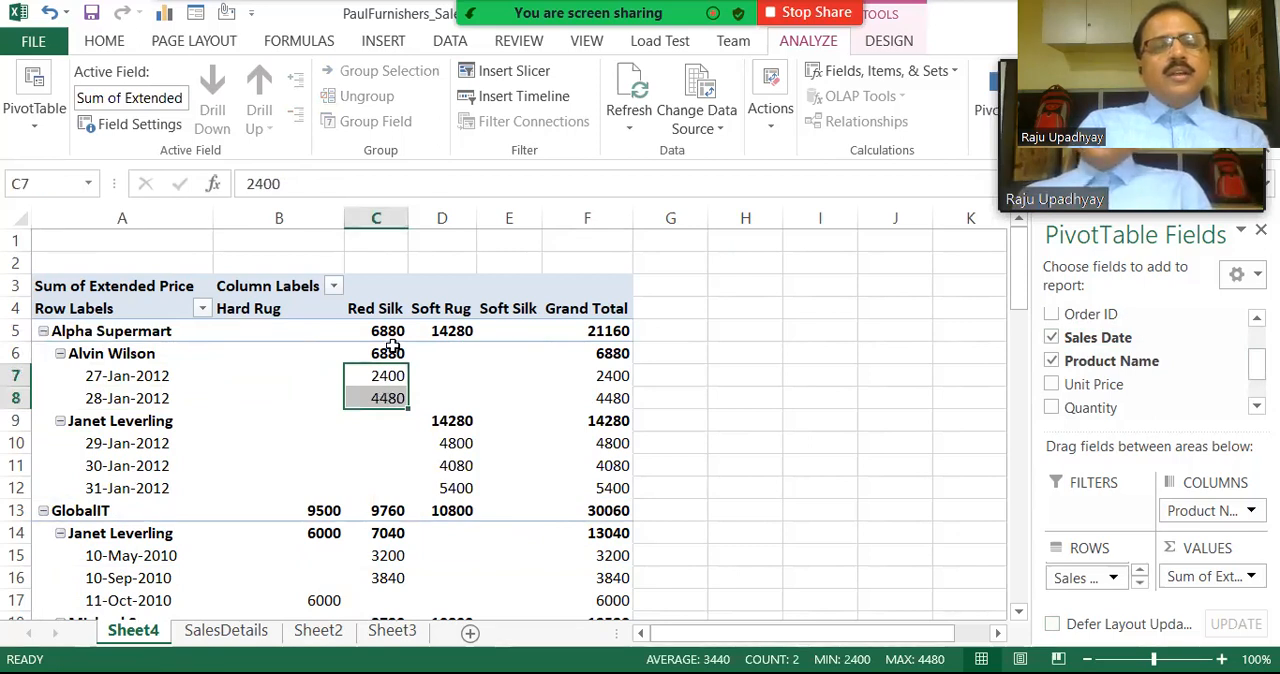
left_click(392, 349)
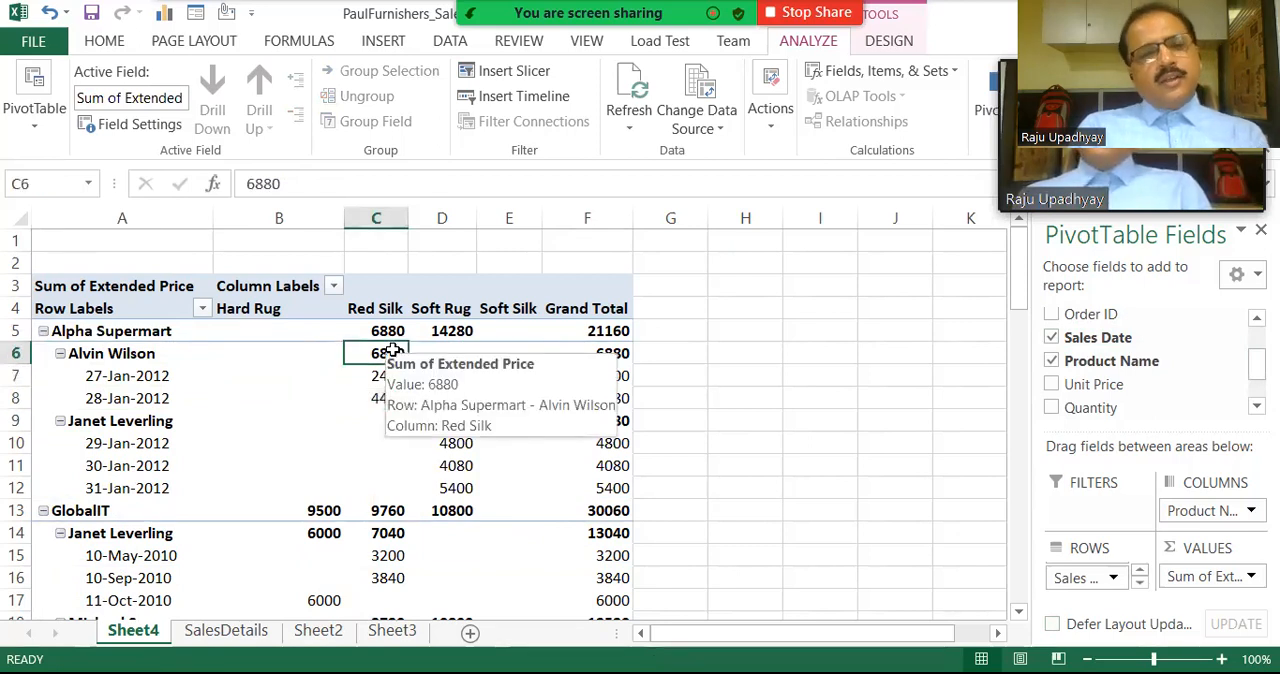
left_click(92, 353)
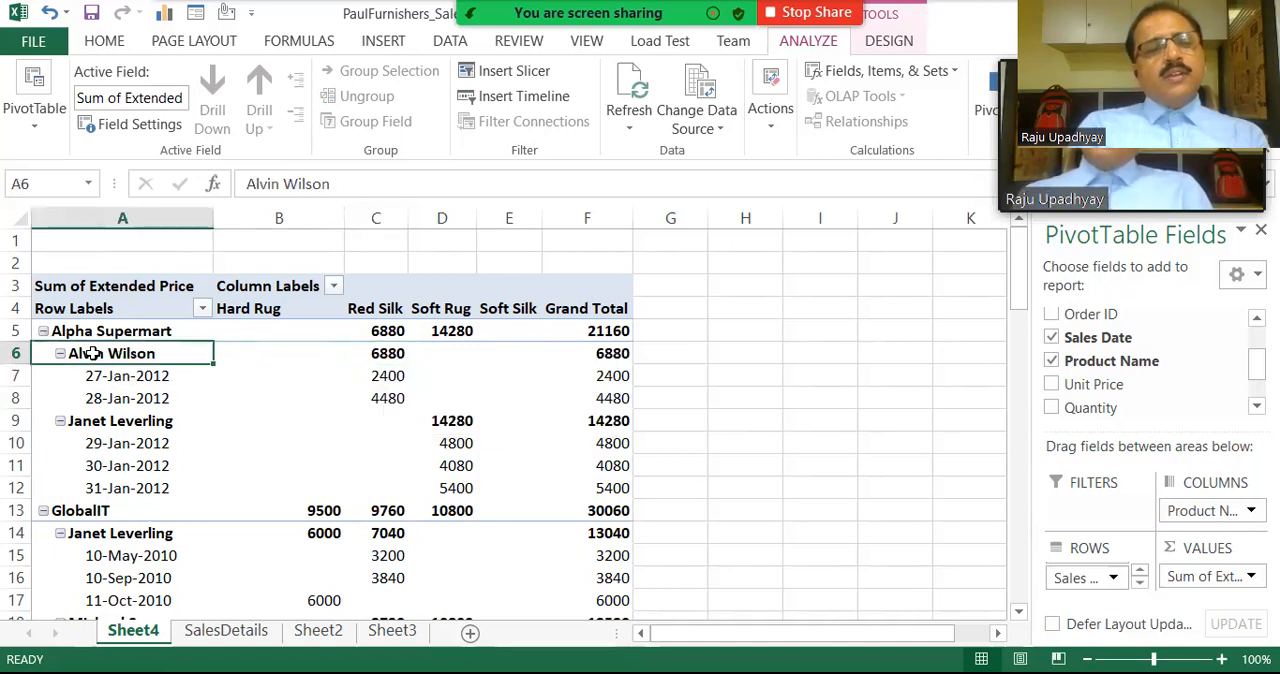
left_click(103, 428)
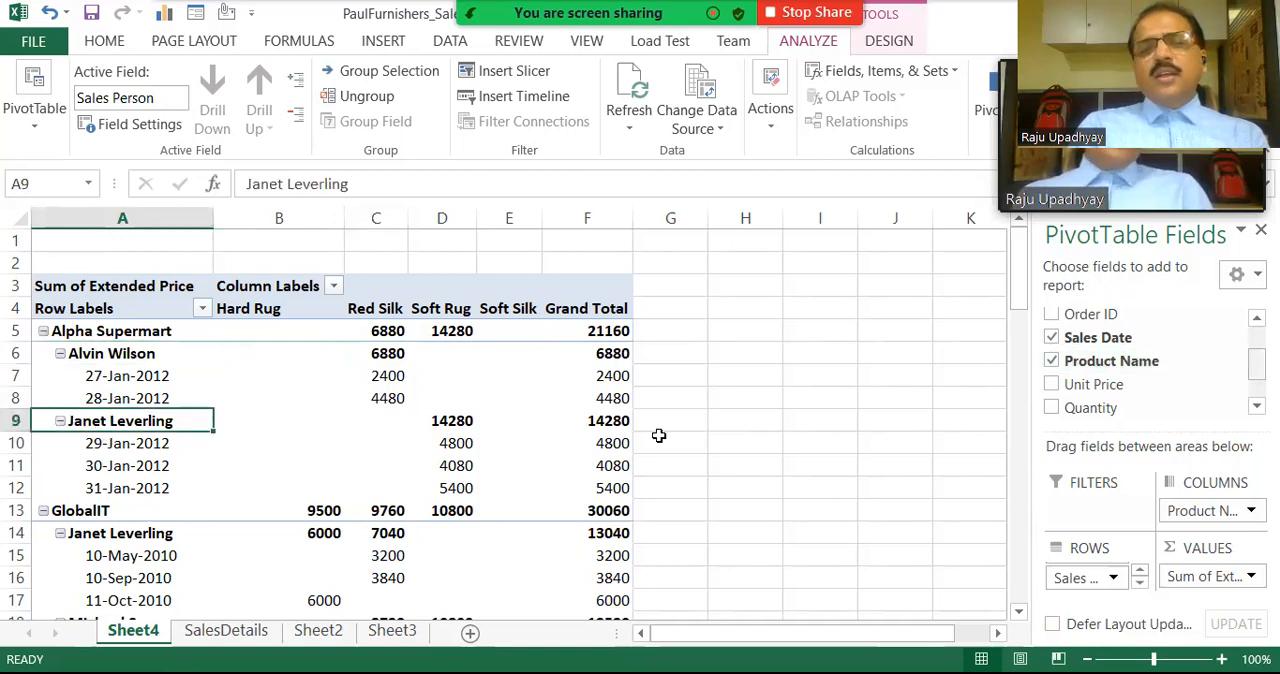
Review the remaining companies' sales by person and date down to the overall grand total, and check the source data on SalesDetails.
scroll(1150, 362, "down", 1)
scroll(1150, 362, "up", 4)
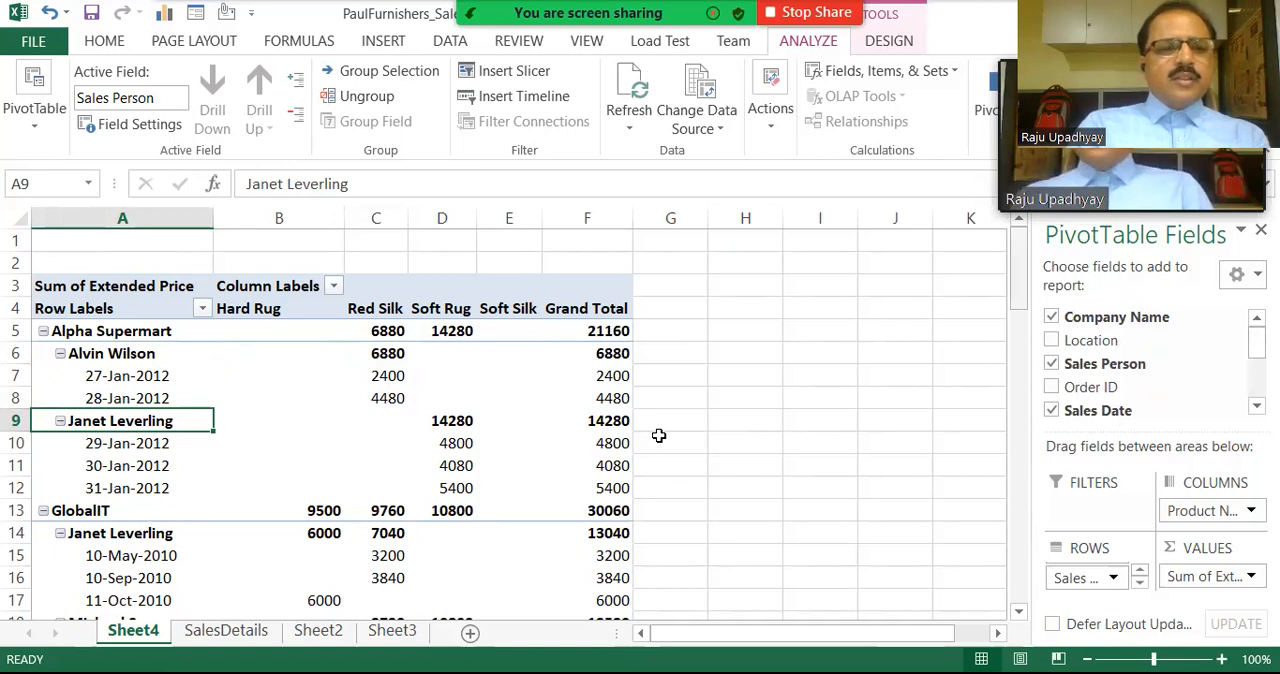
scroll(659, 435, "down", 4)
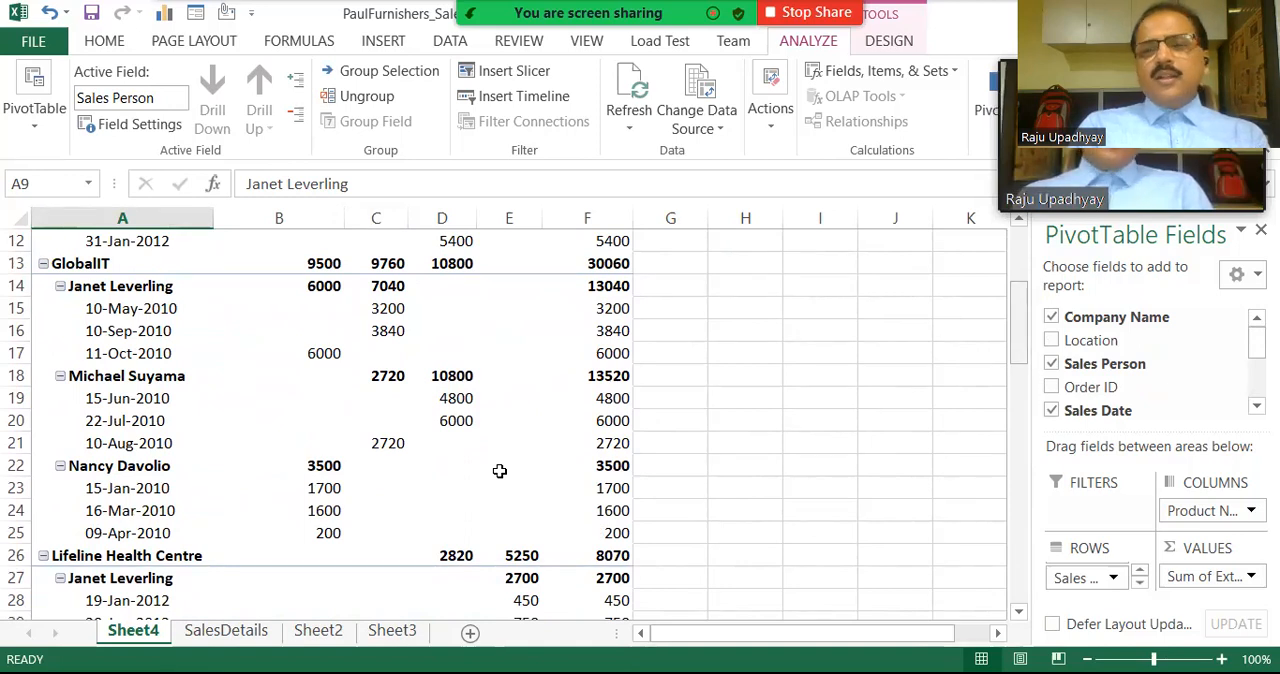
scroll(500, 470, "down", 4)
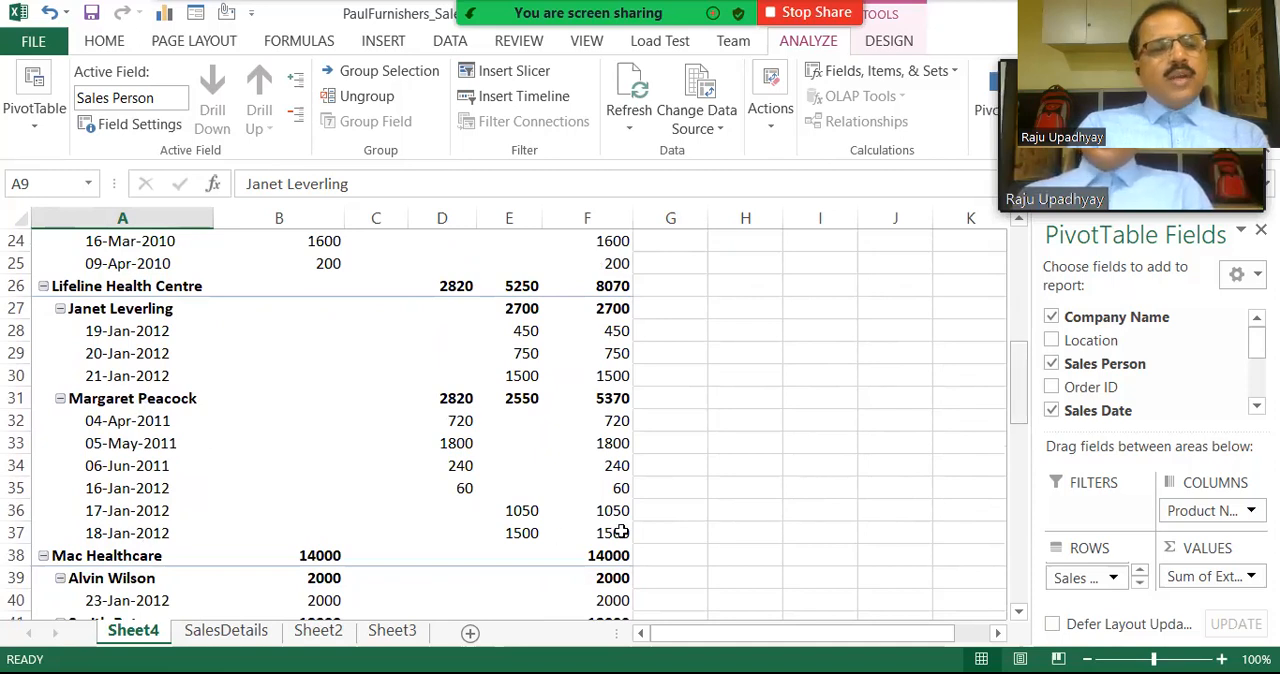
scroll(620, 531, "down", 5)
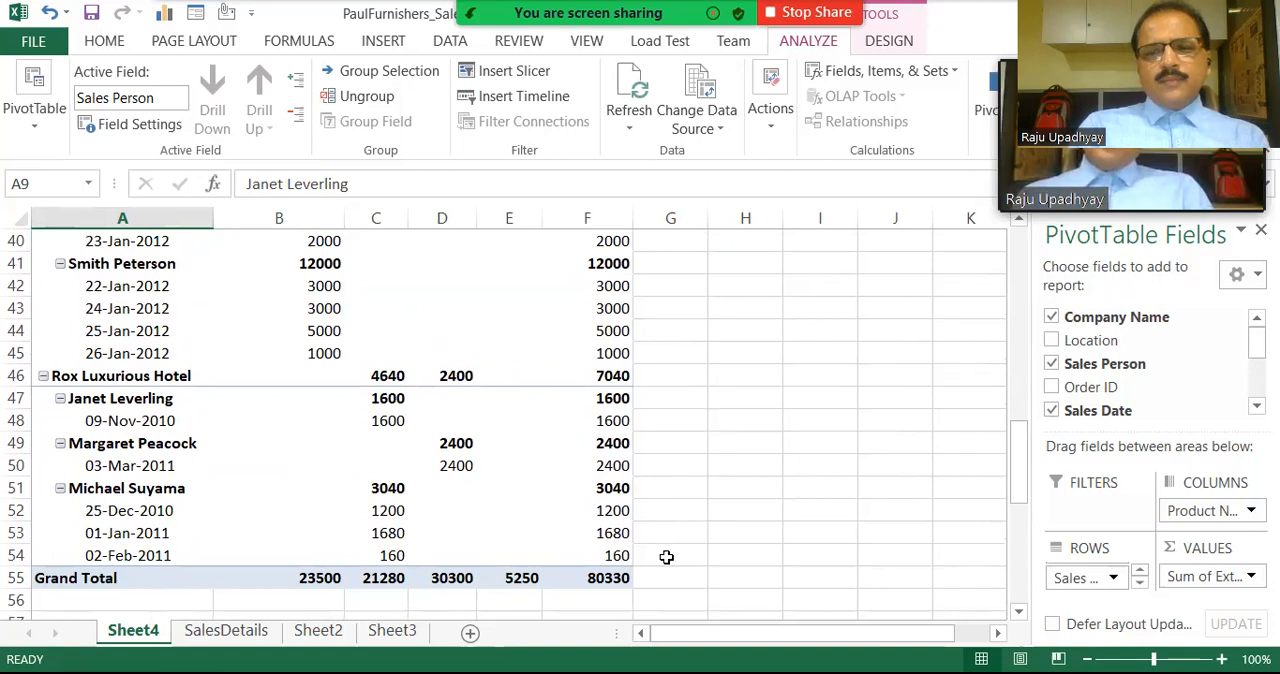
left_click_drag(1018, 452, 1009, 253)
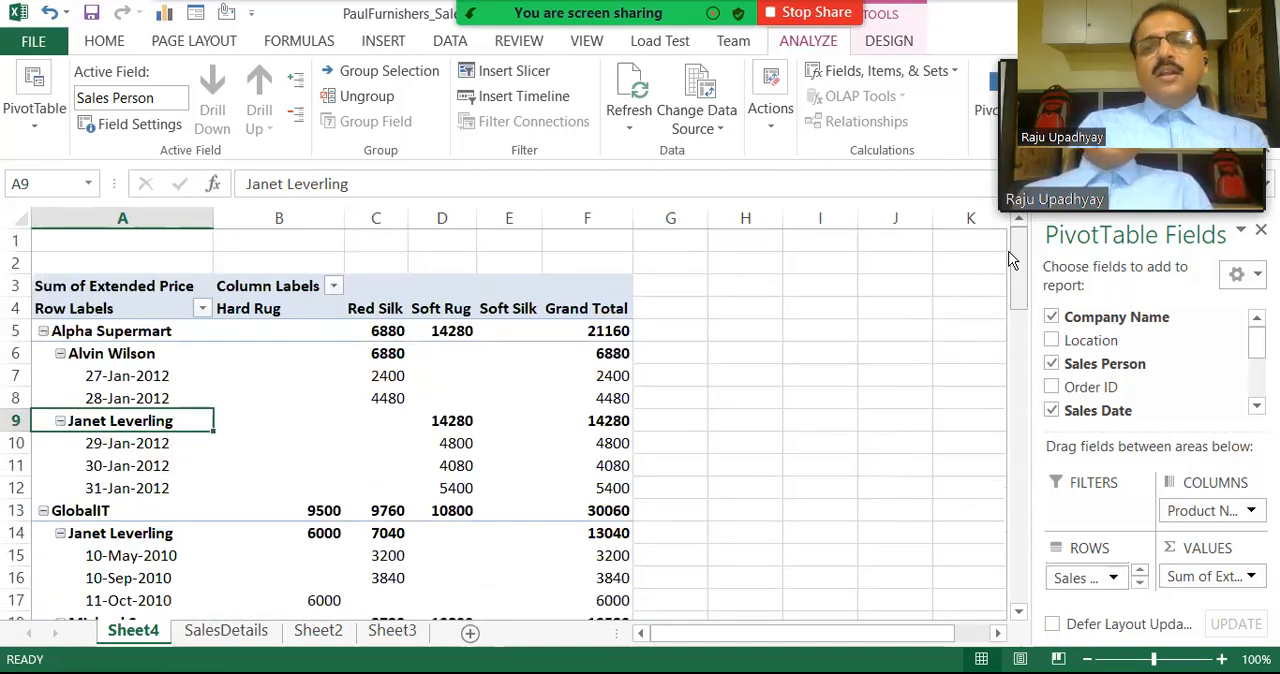
left_click(226, 631)
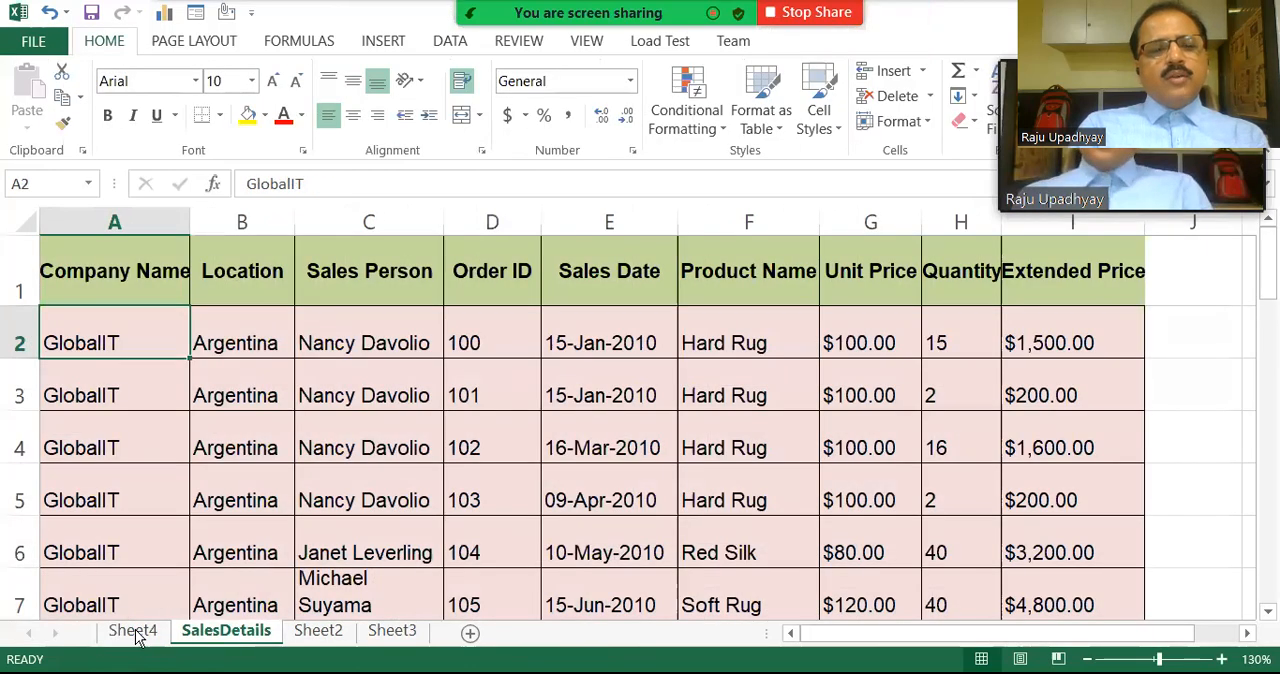
left_click(137, 633)
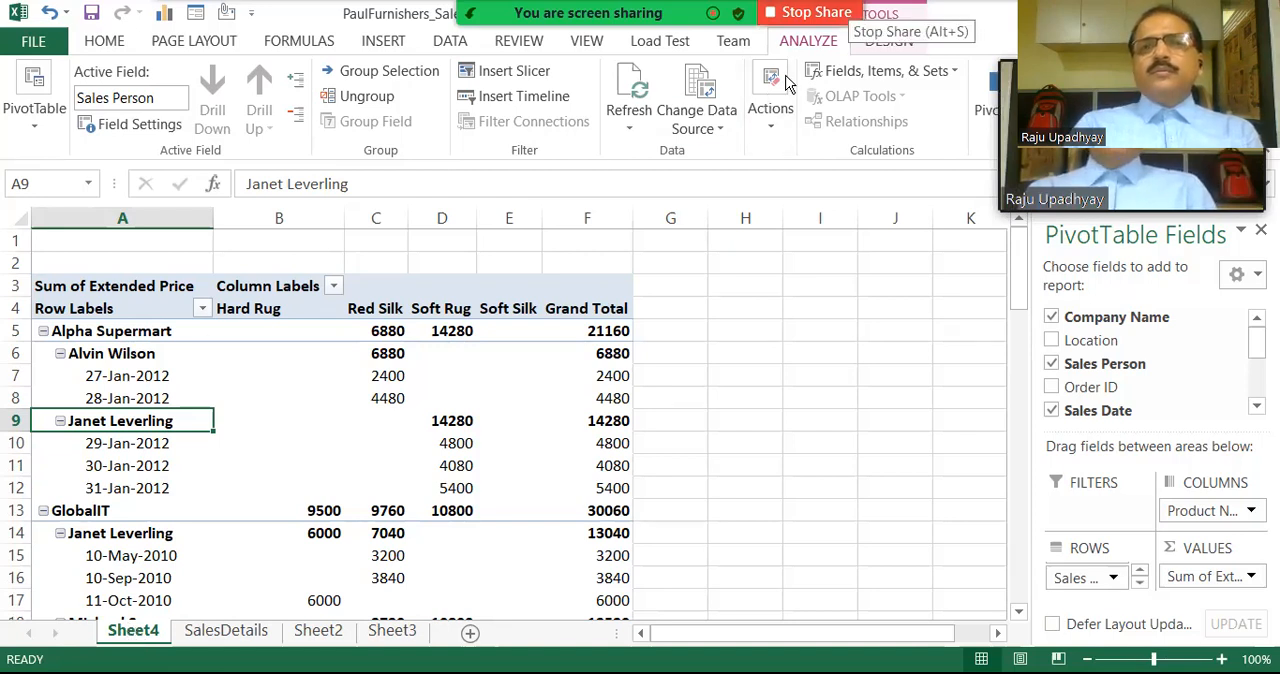
left_click(828, 13)
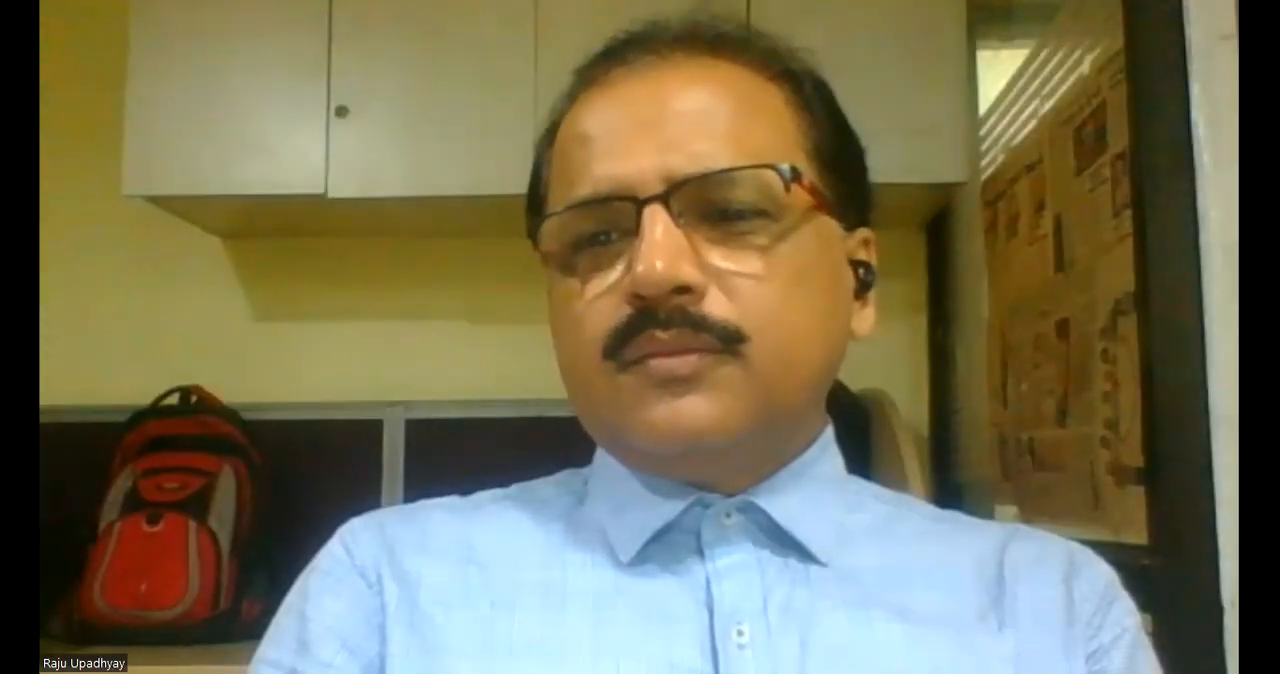